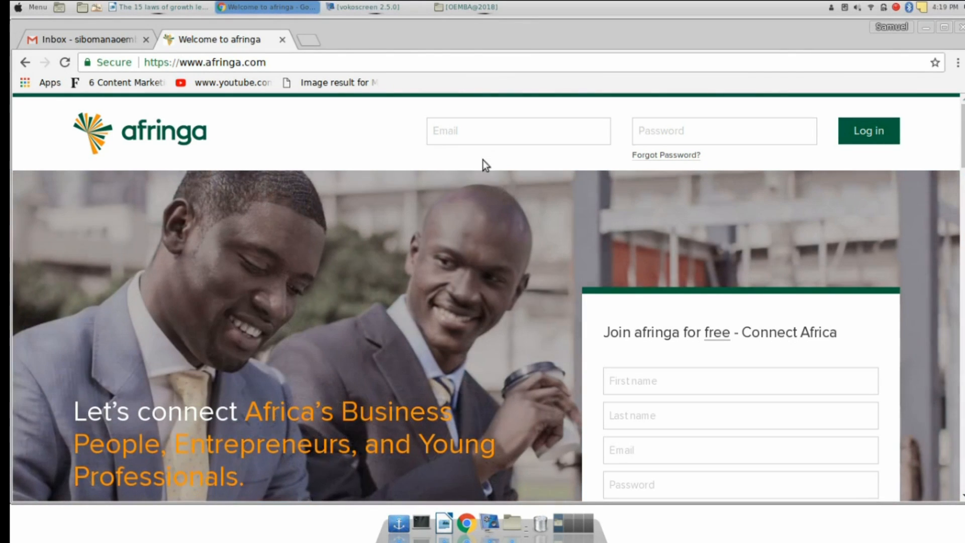
# Log in to Afringa with the account e-mail address and password
pyautogui.click(482, 130)
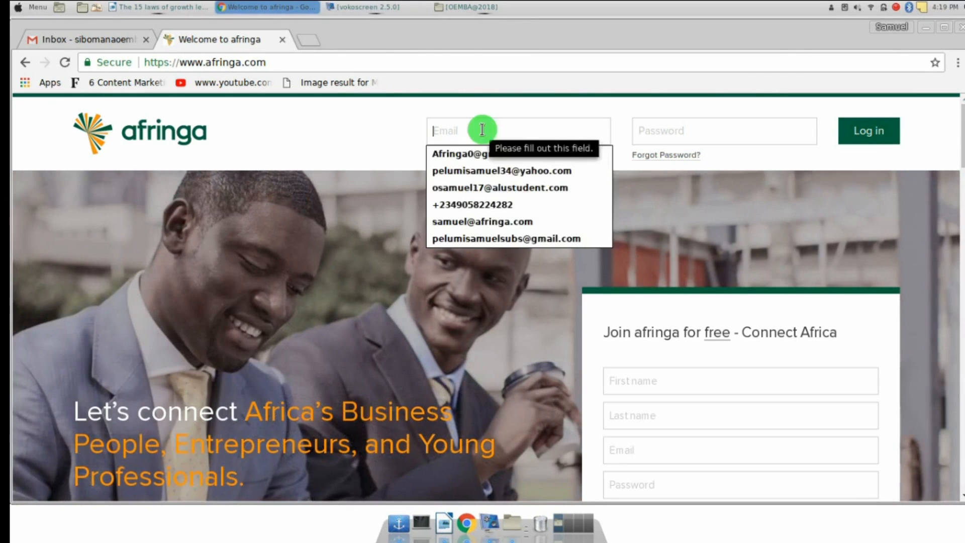
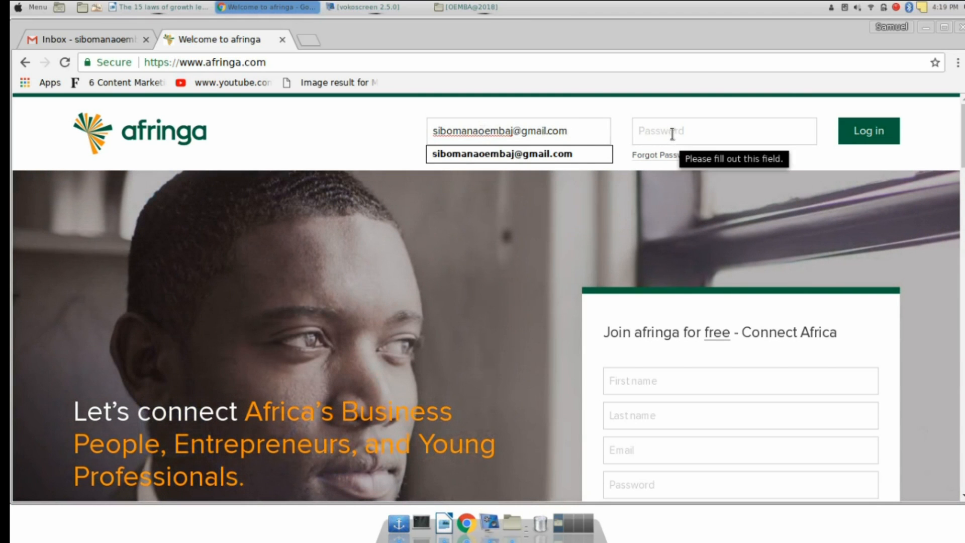
pyautogui.click(672, 134)
pyautogui.write('•••••')
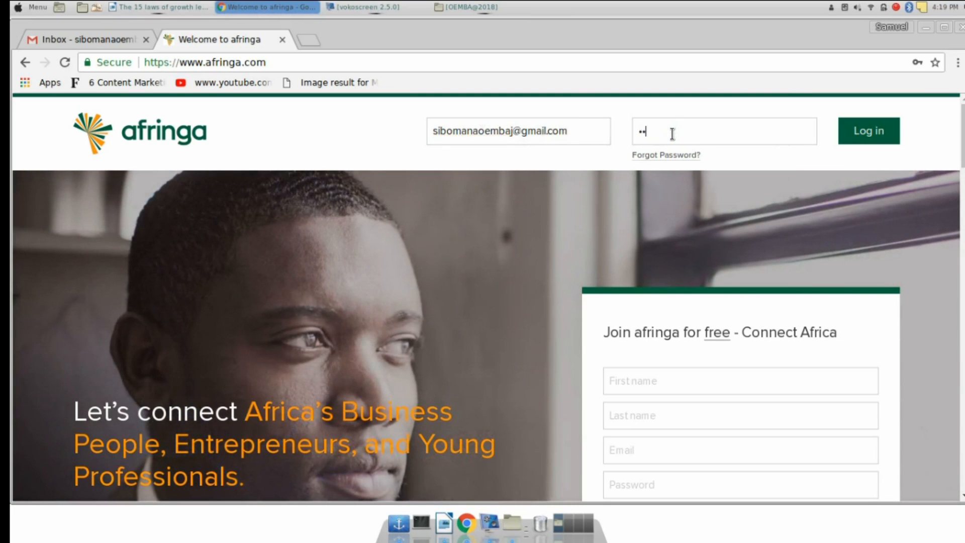
pyautogui.write('•••••')
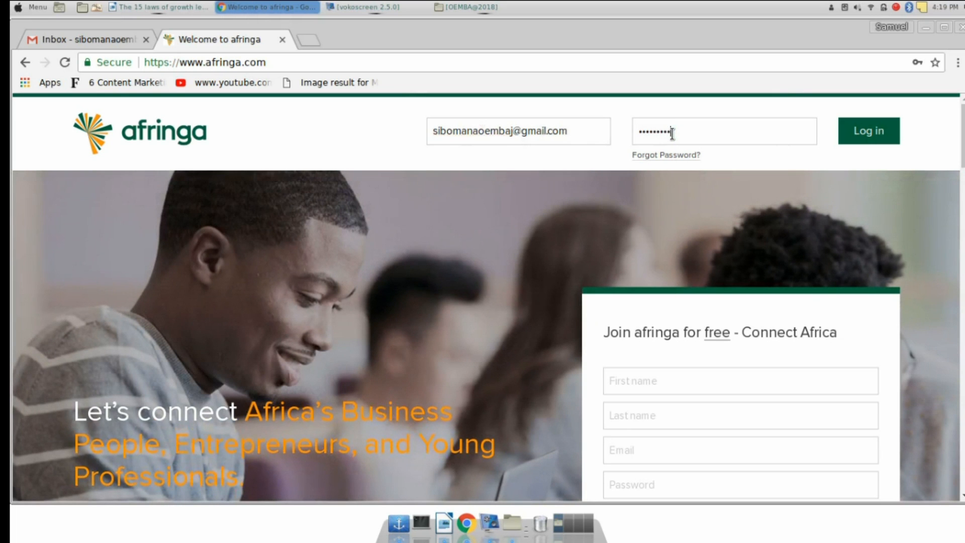
pyautogui.write('••')
pyautogui.press('Return')
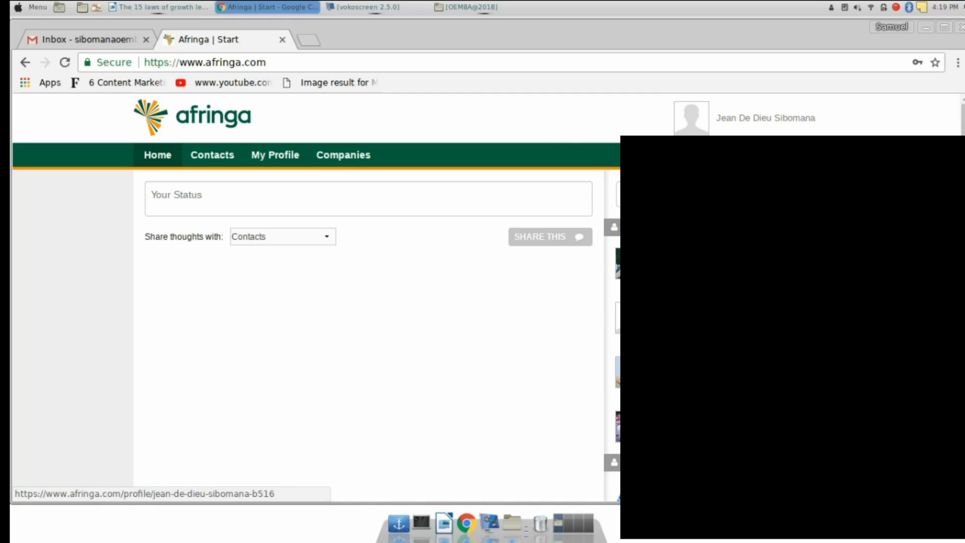
# Go to My Profile to view the empty About, Experience, Education and Certifications sections
pyautogui.click(765, 119)
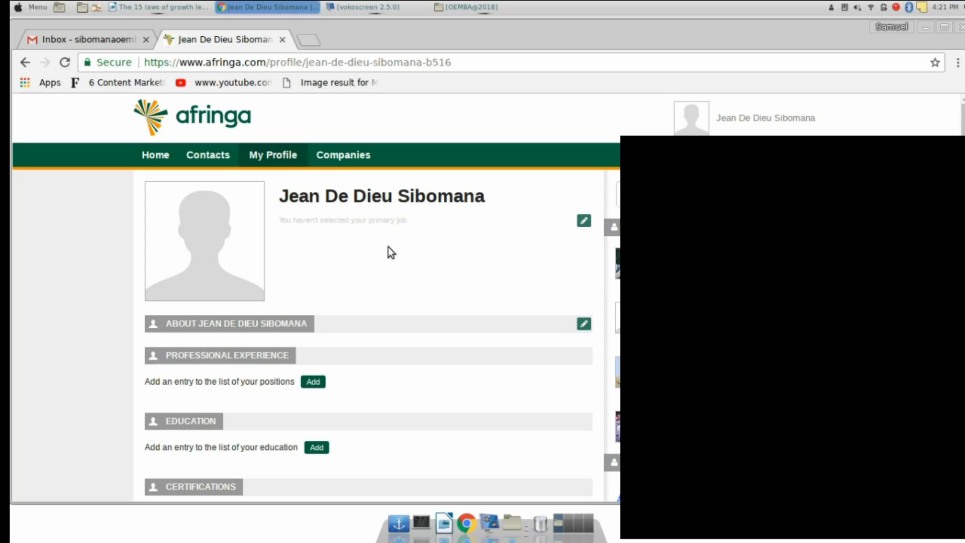
pyautogui.moveTo(237, 252)
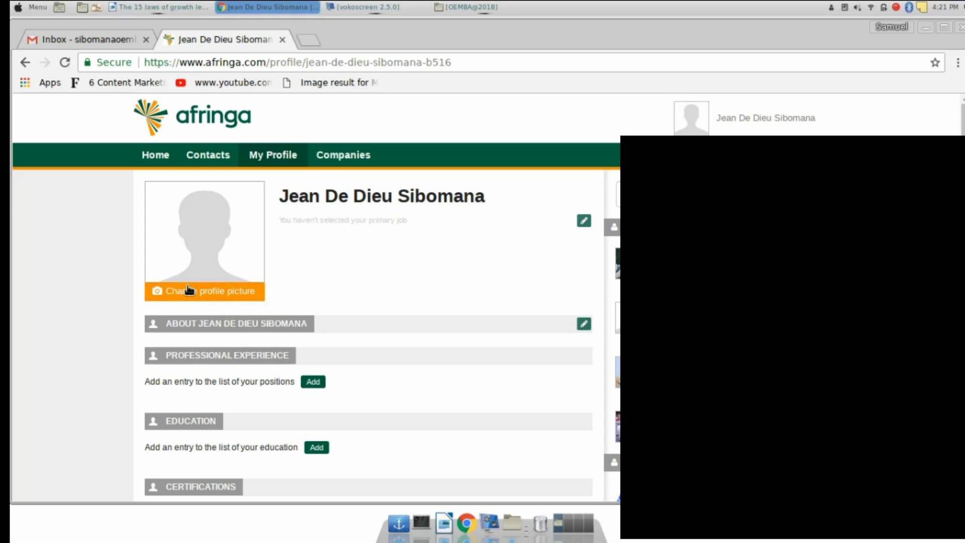
# Bring up the Change Profile Picture dialog from the profile photo
pyautogui.click(365, 7)
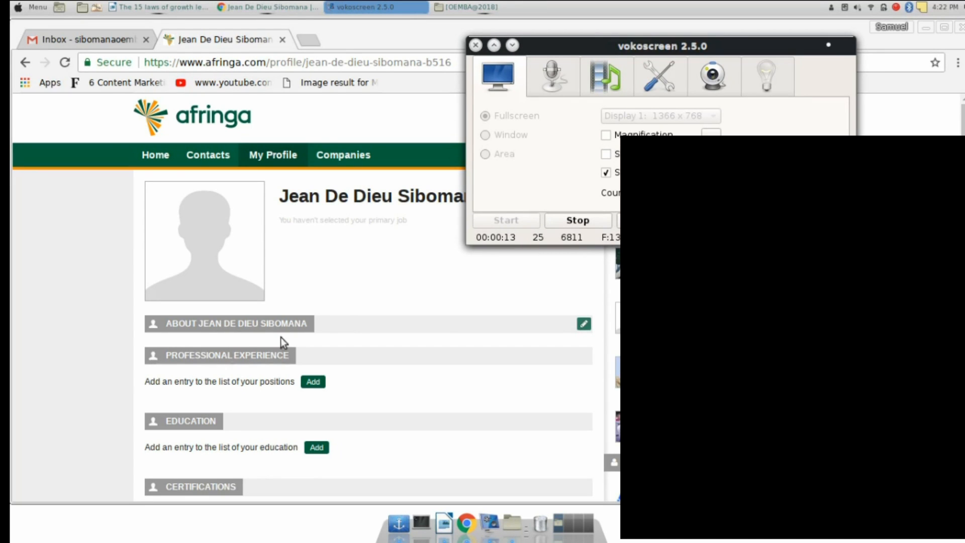
pyautogui.moveTo(193, 270)
pyautogui.click(192, 300)
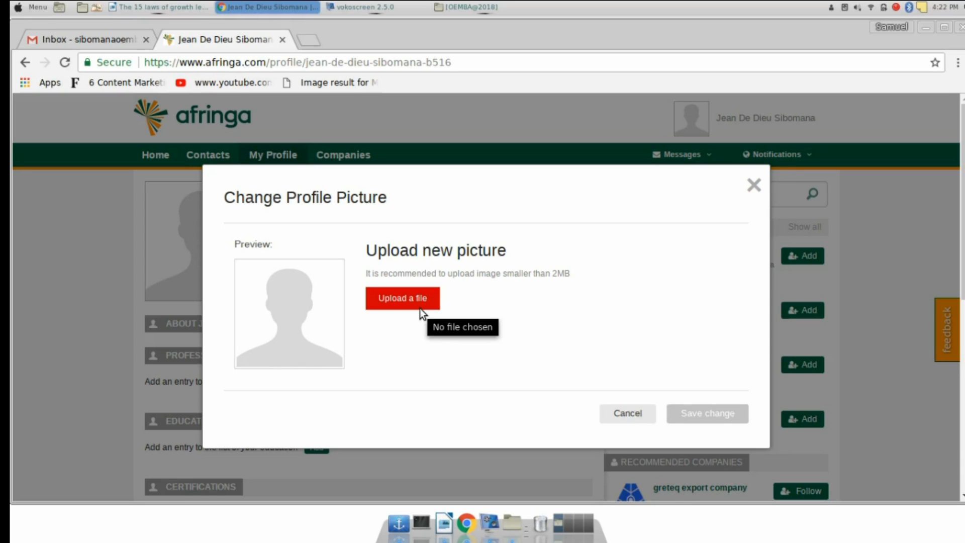
# Upload Oemba.jpg from the OEMBA@2018 drive as the new profile picture
pyautogui.click(396, 298)
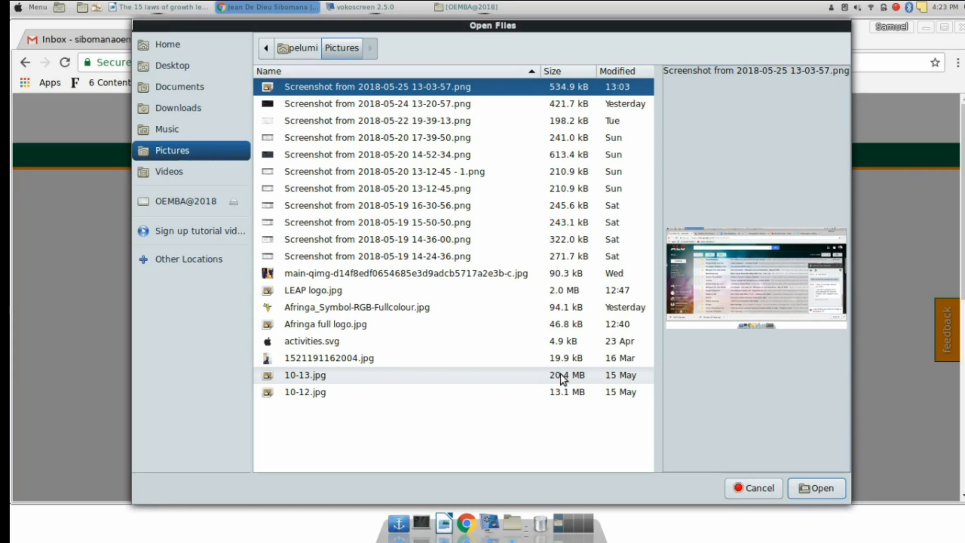
pyautogui.click(186, 202)
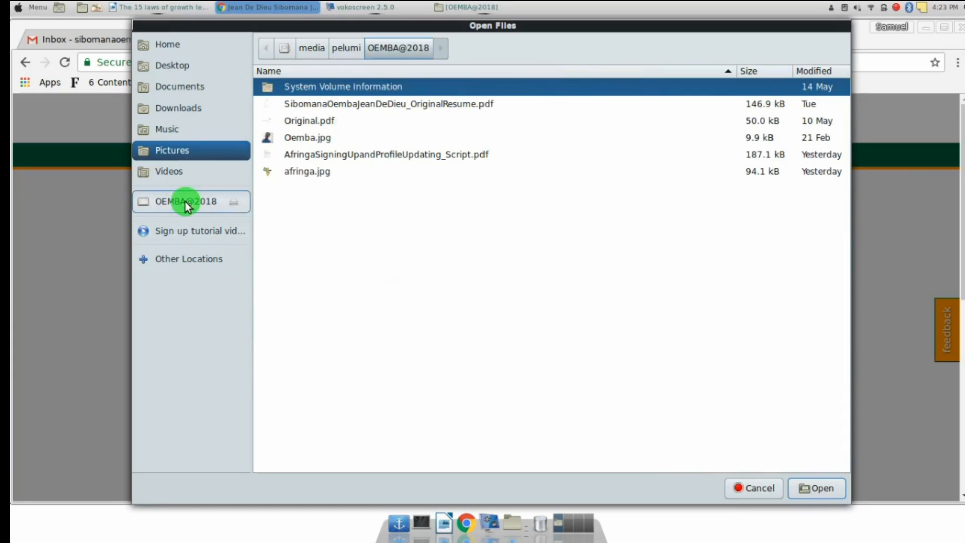
pyautogui.click(322, 138)
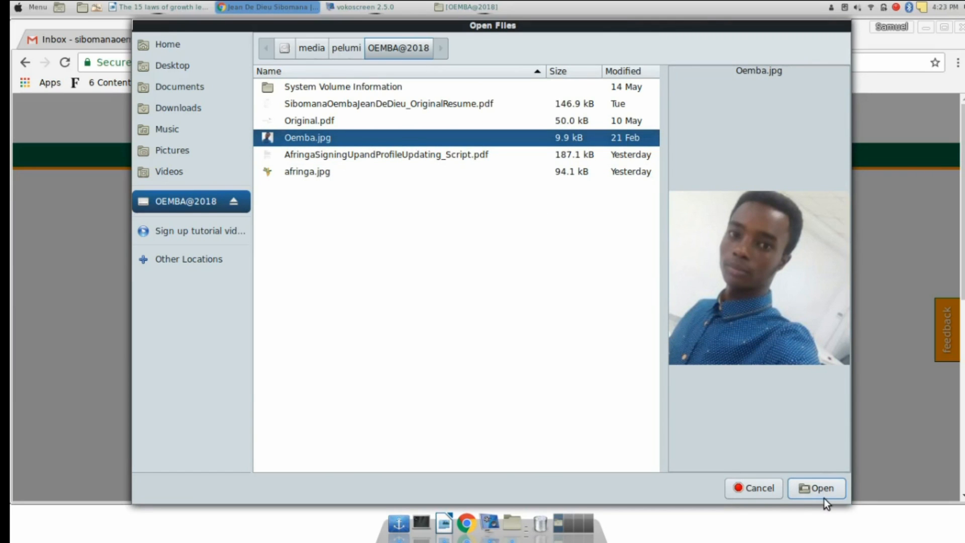
pyautogui.click(816, 488)
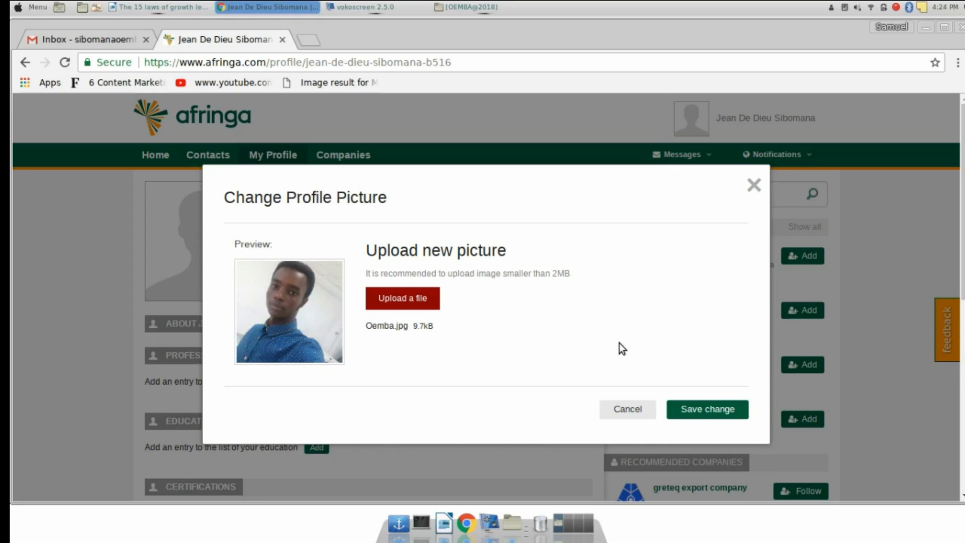
# Save Oemba.jpg as the profile picture and check the reloaded profile
pyautogui.click(698, 413)
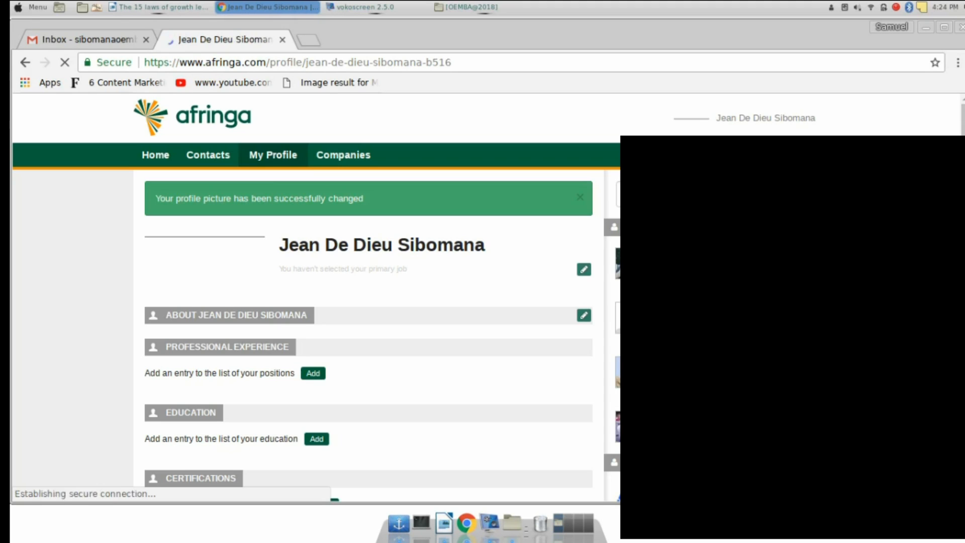
pyautogui.scroll(-7, 324, 367)
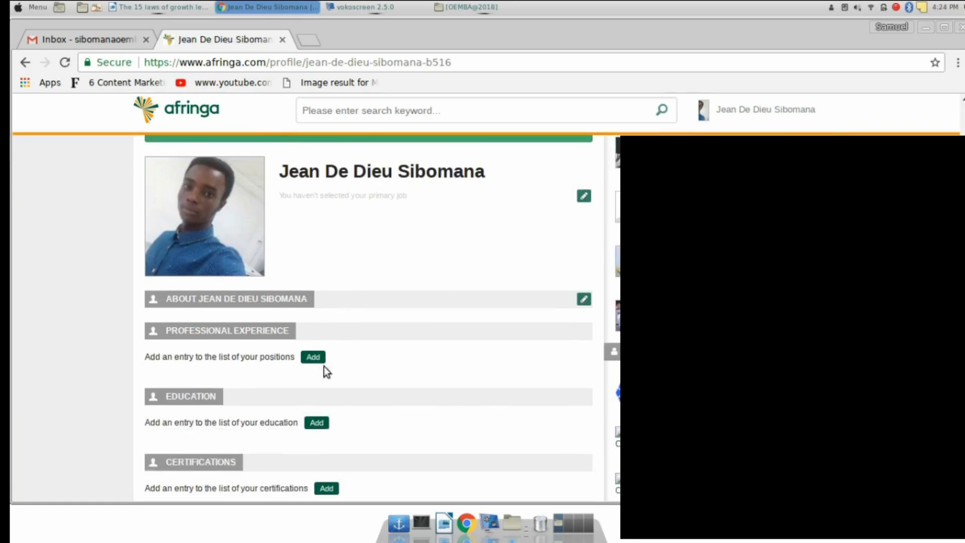
pyautogui.scroll(5, 324, 367)
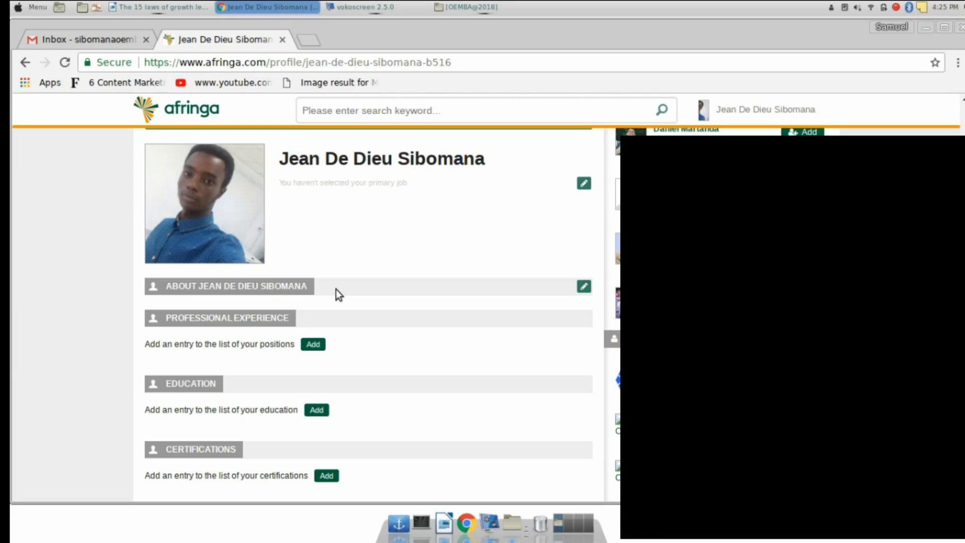
# Edit the About section and enter 'Programming skills' under What I offer
pyautogui.click(584, 287)
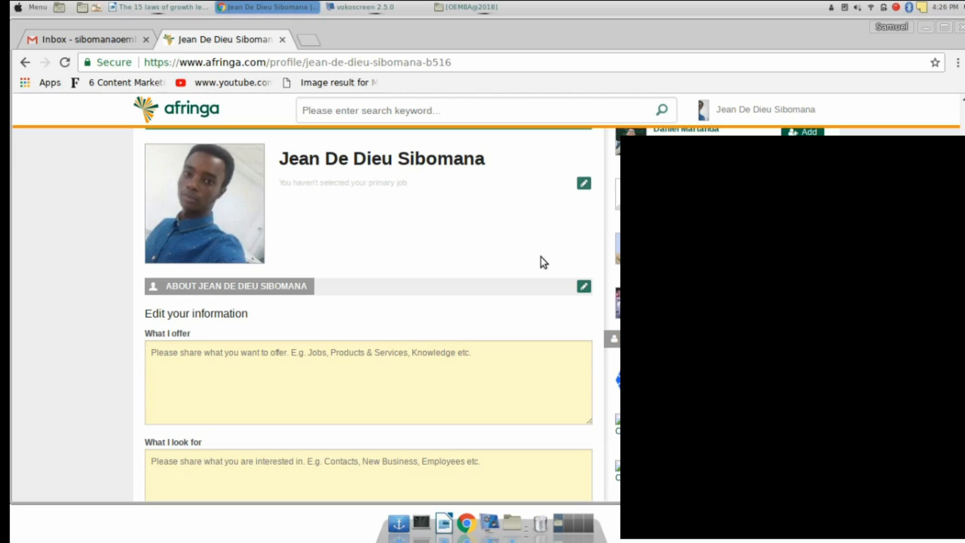
pyautogui.click(185, 367)
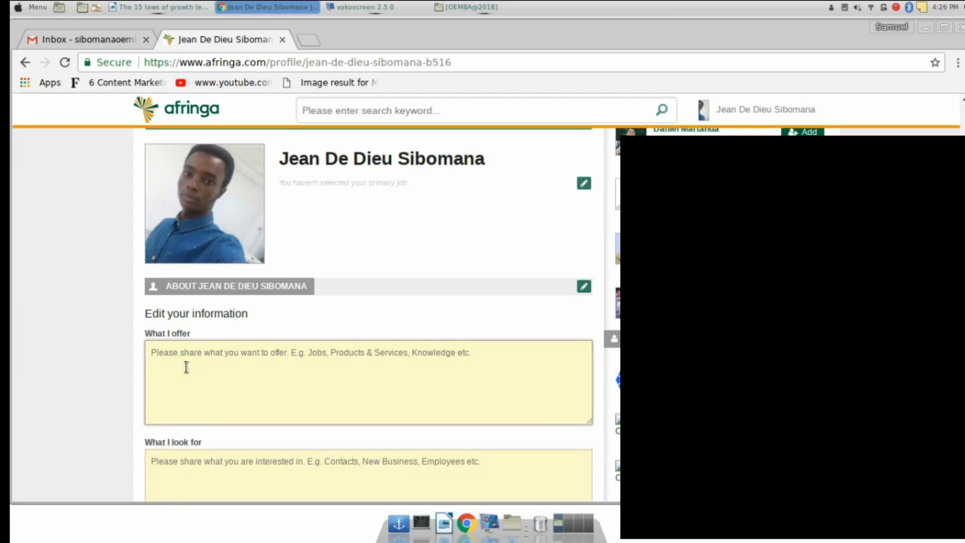
pyautogui.write('P')
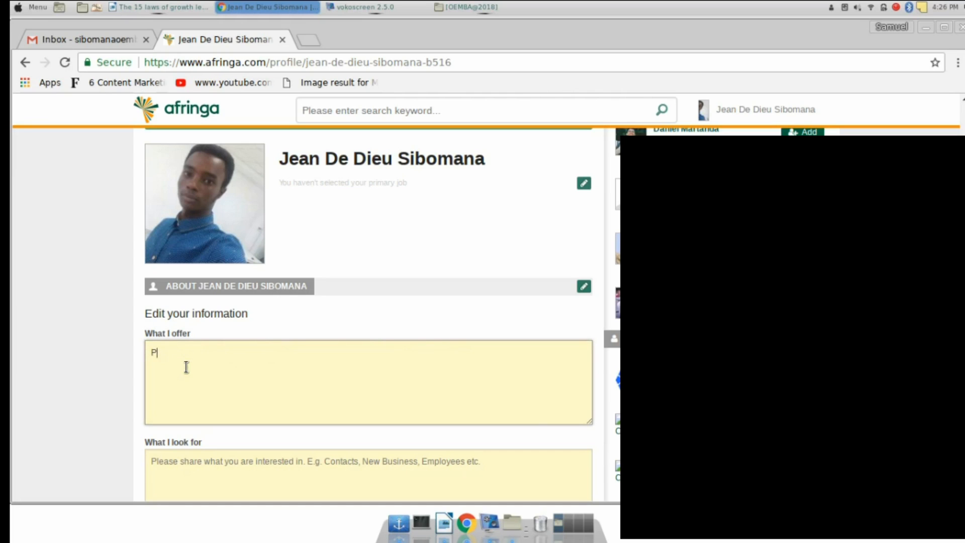
pyautogui.write('rogramming skills')
# Enter 'I look for a job opportunity' under What I look for and save About
pyautogui.click(193, 465)
pyautogui.scroll(-8, 193, 466)
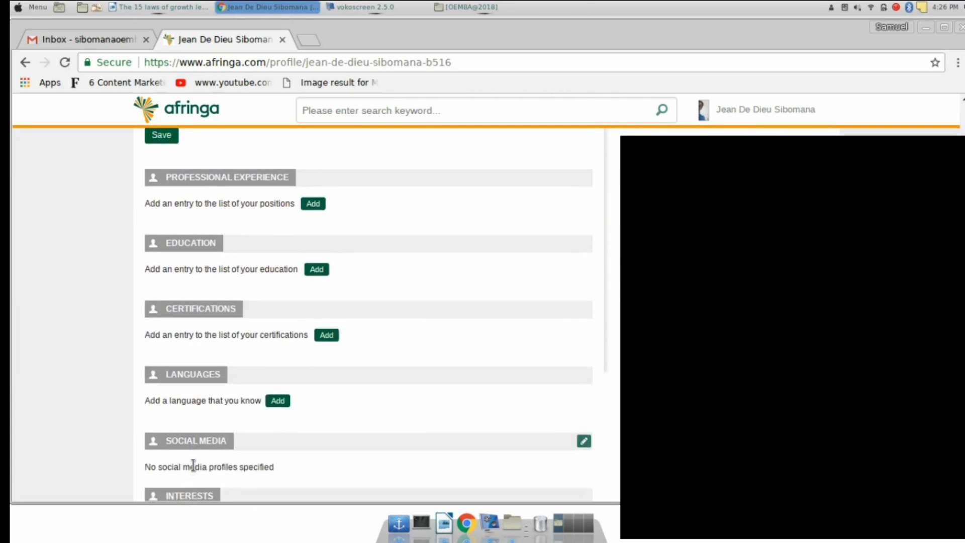
pyautogui.scroll(6, 193, 465)
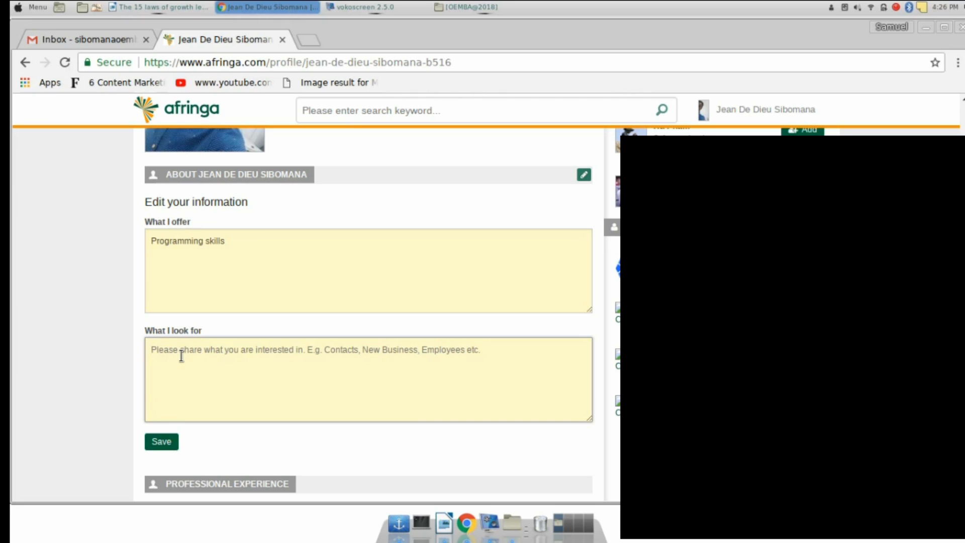
pyautogui.write('I')
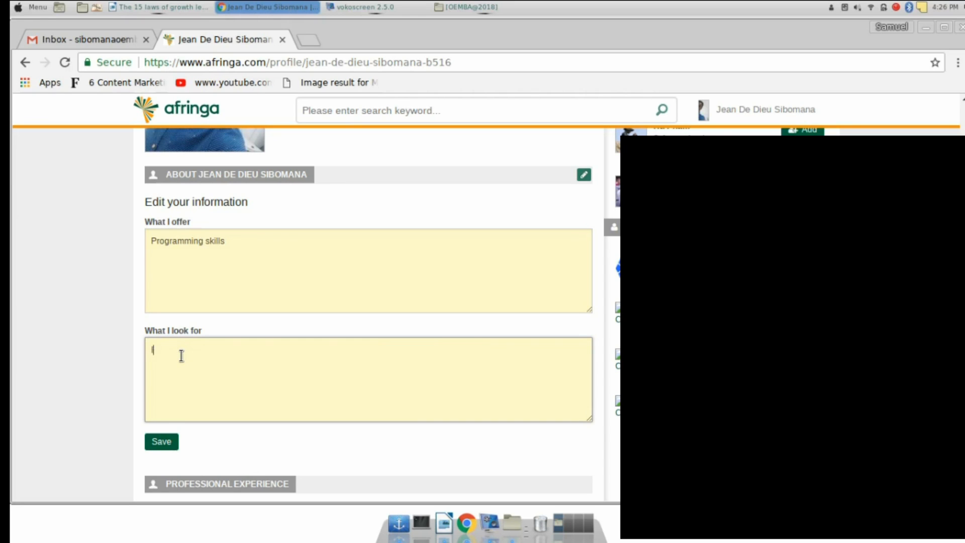
pyautogui.write(' look for a job opportunity')
pyautogui.scroll(-3, 250, 446)
pyautogui.scroll(-1, 249, 446)
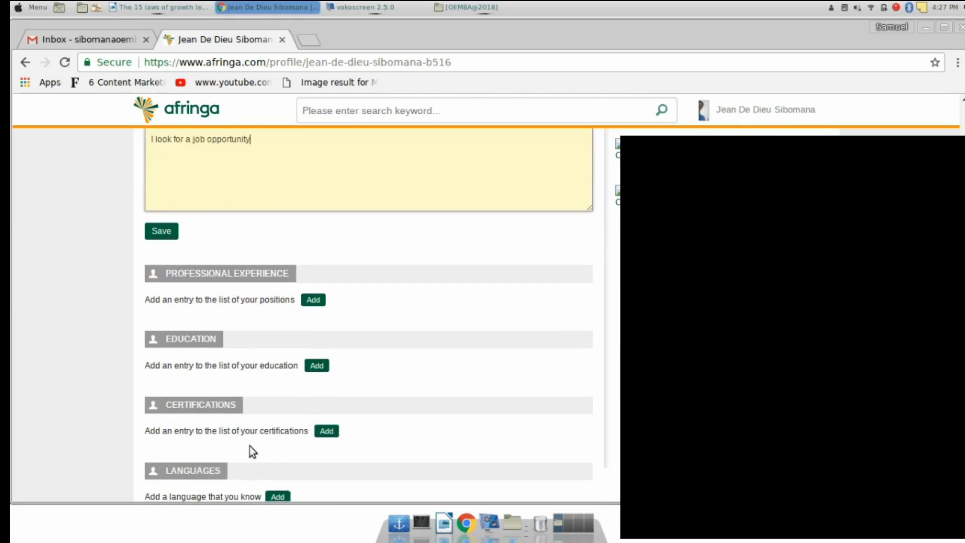
pyautogui.scroll(1, 249, 446)
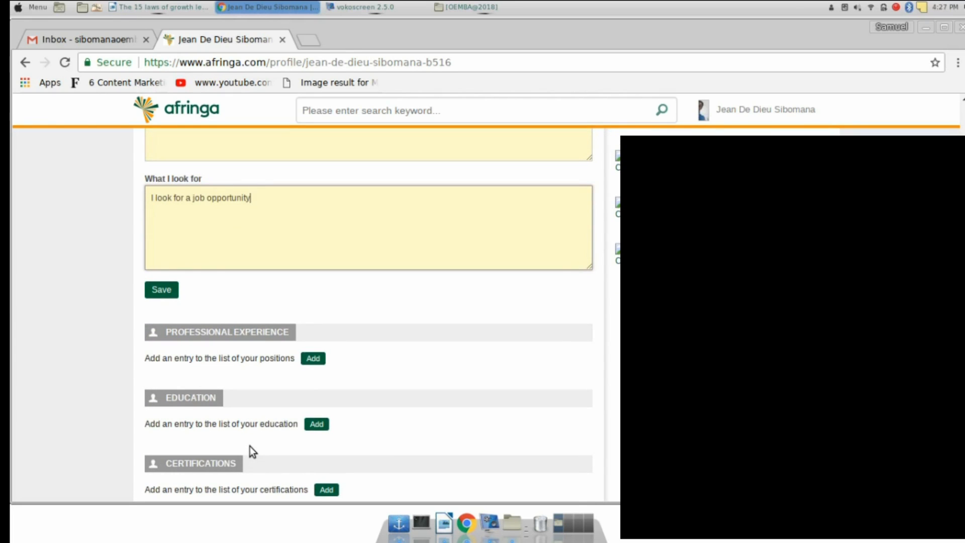
pyautogui.click(156, 291)
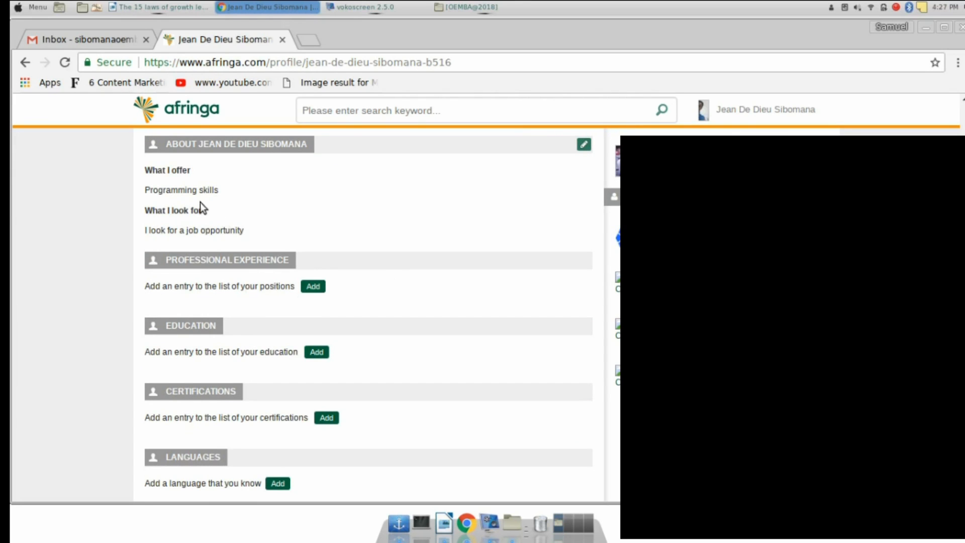
# Close the About edit form unchanged and review the profile sections
pyautogui.scroll(5, 296, 193)
pyautogui.click(584, 297)
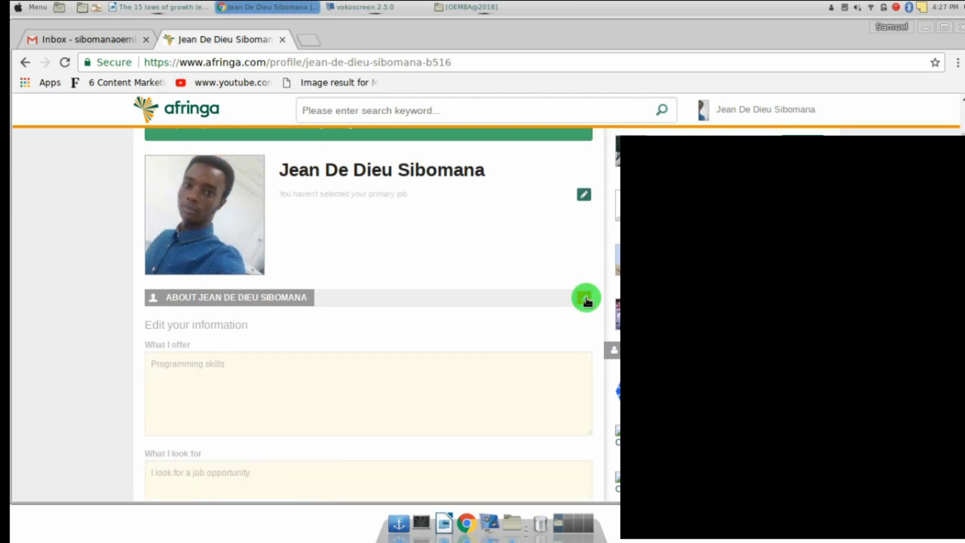
pyautogui.click(586, 298)
pyautogui.scroll(-5, 415, 305)
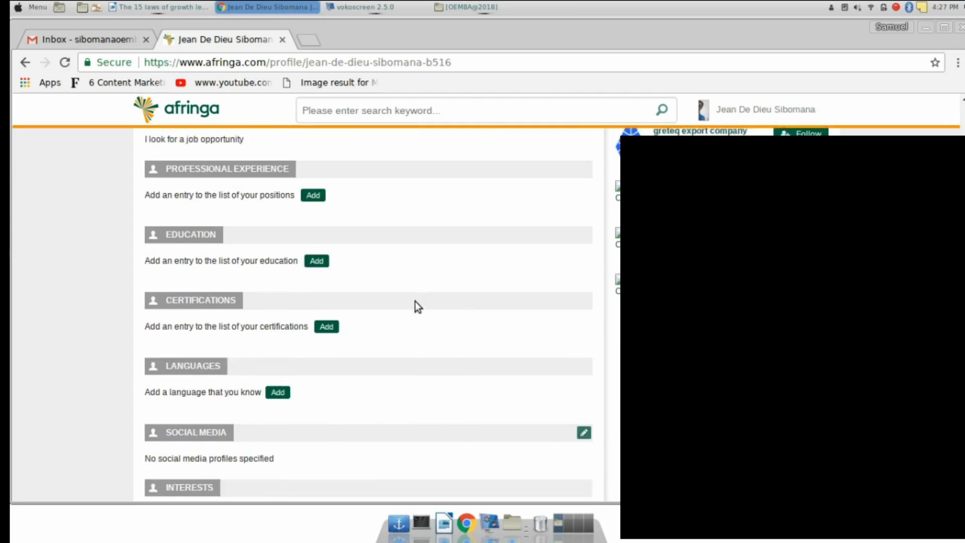
pyautogui.scroll(2, 340, 232)
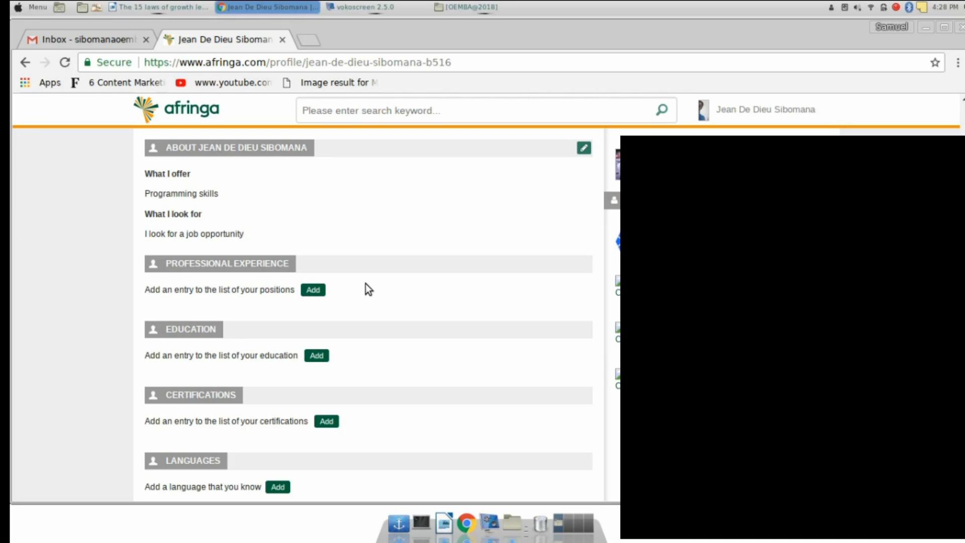
# Add a professional experience with title Operations lead at company afringa
pyautogui.click(313, 291)
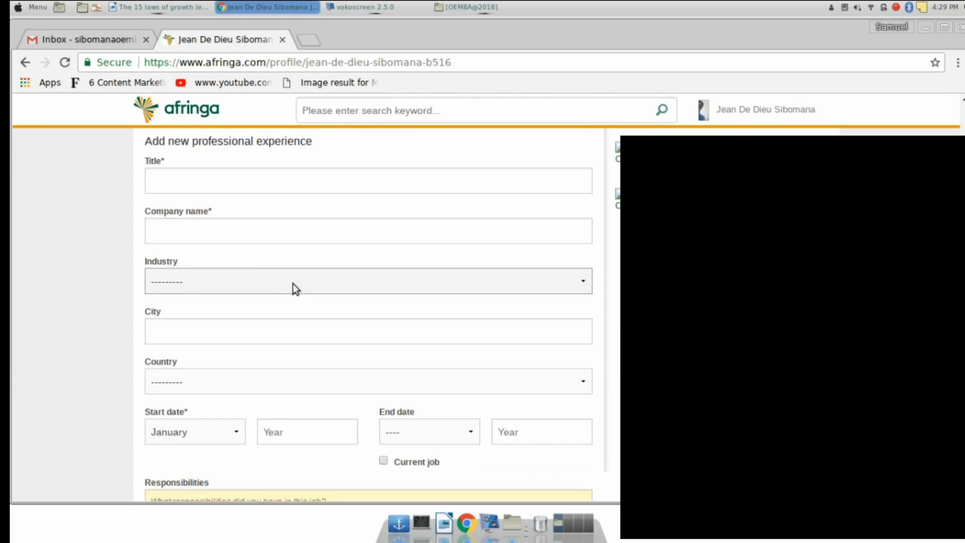
pyautogui.click(183, 182)
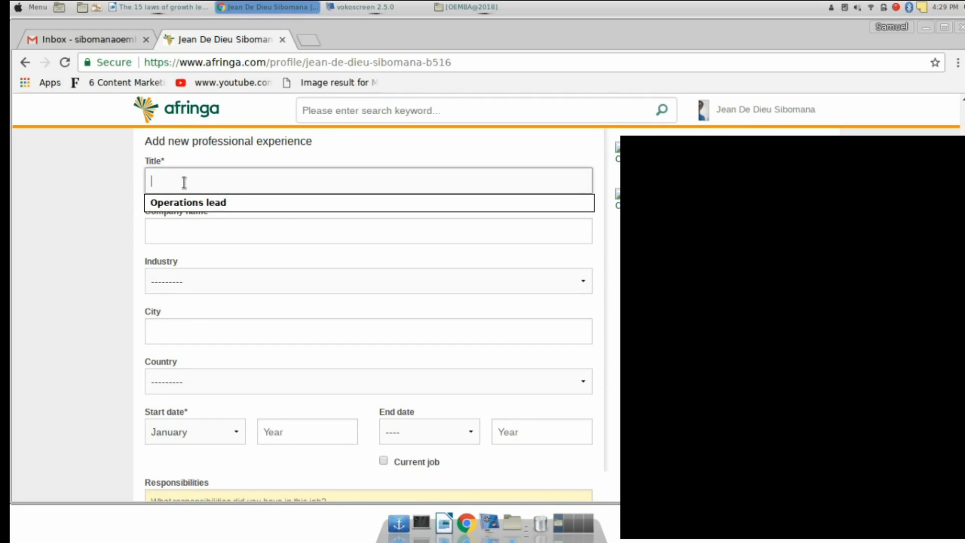
pyautogui.write('Operation')
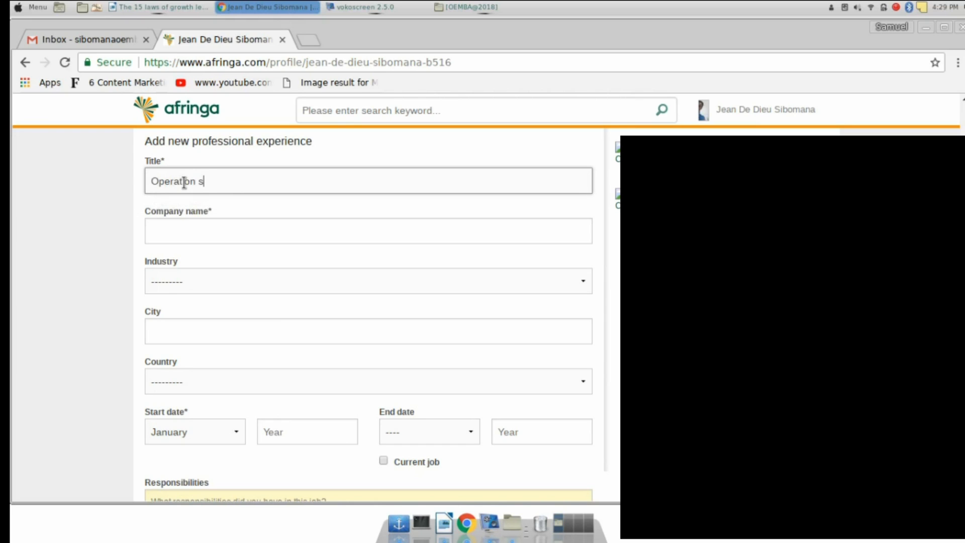
pyautogui.press('BackSpace')
pyautogui.write('s lead')
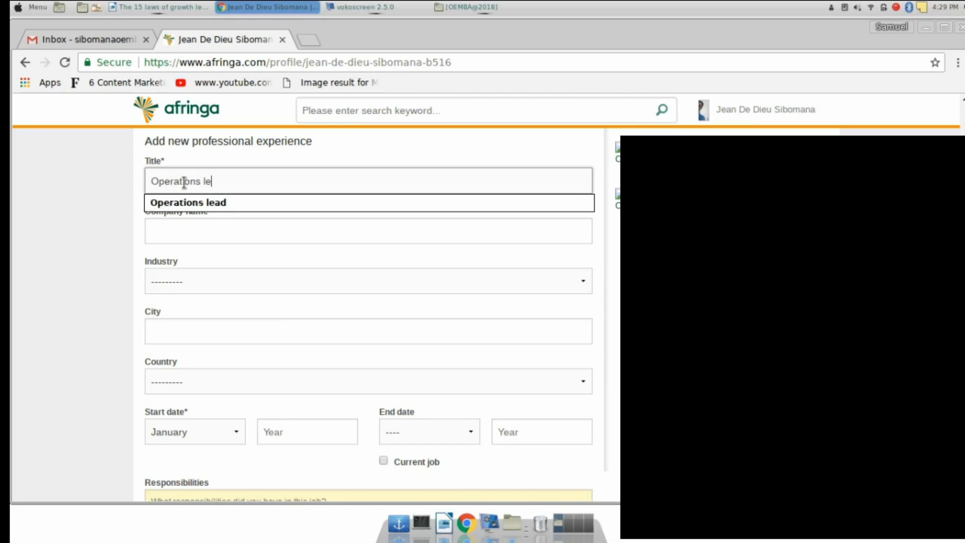
pyautogui.click(195, 200)
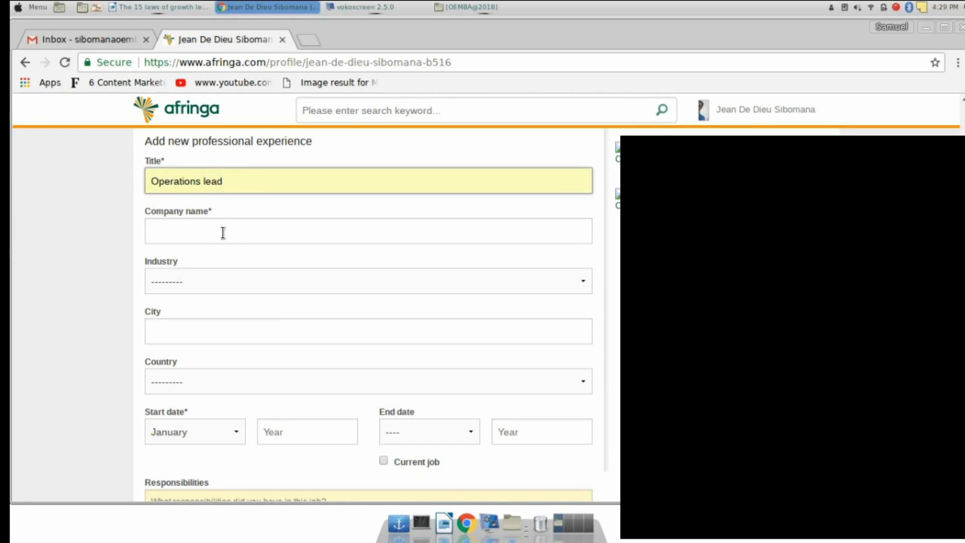
pyautogui.click(205, 235)
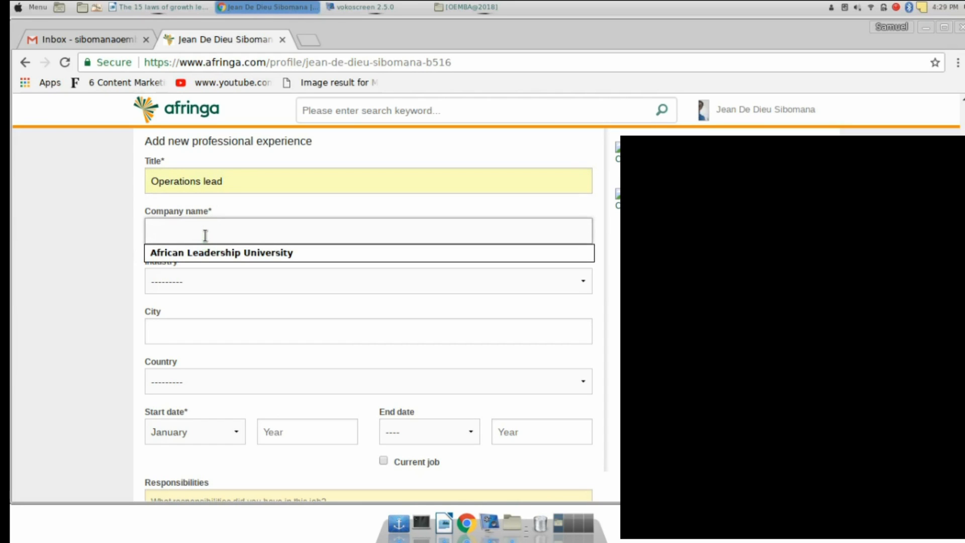
pyautogui.write('afringa')
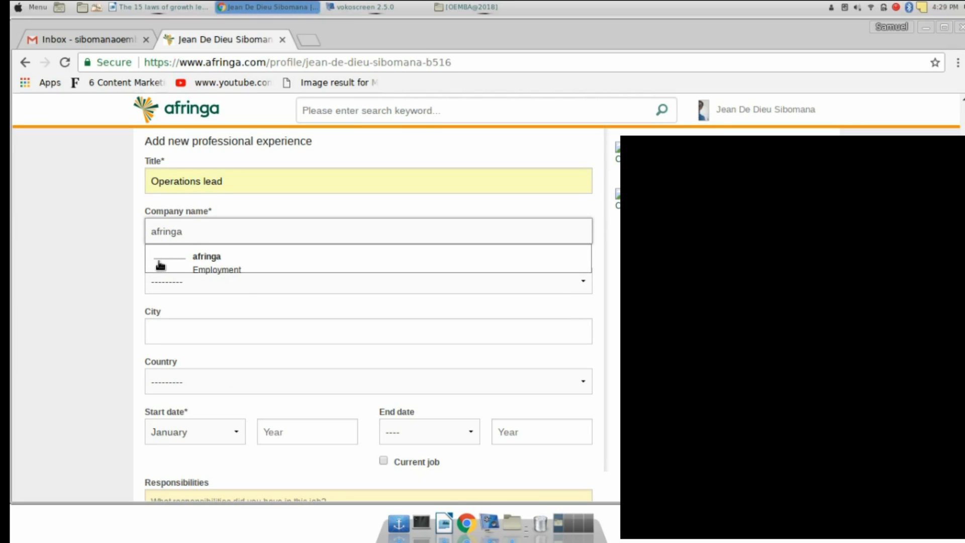
pyautogui.click(159, 265)
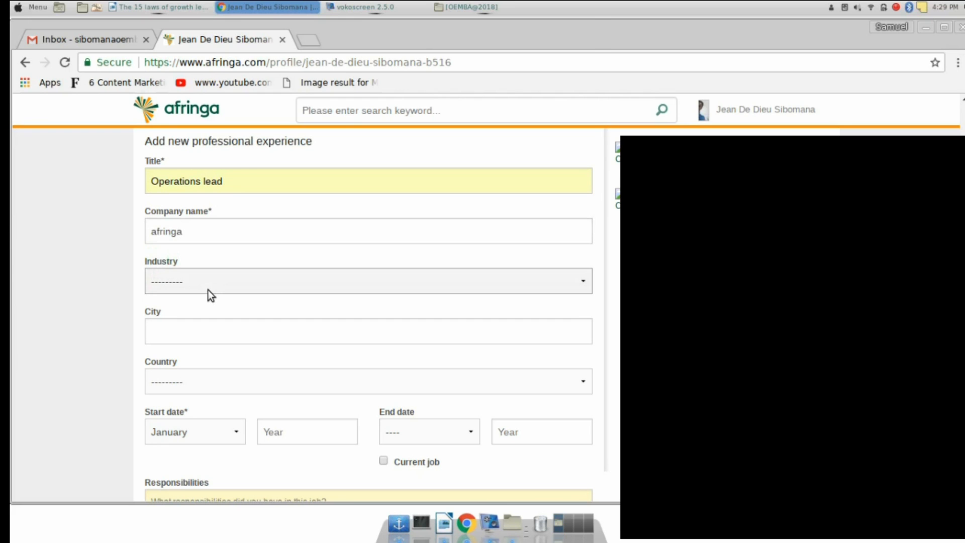
# Set the experience's industry to Service, city to Kigali and country to Rwanda
pyautogui.click(208, 291)
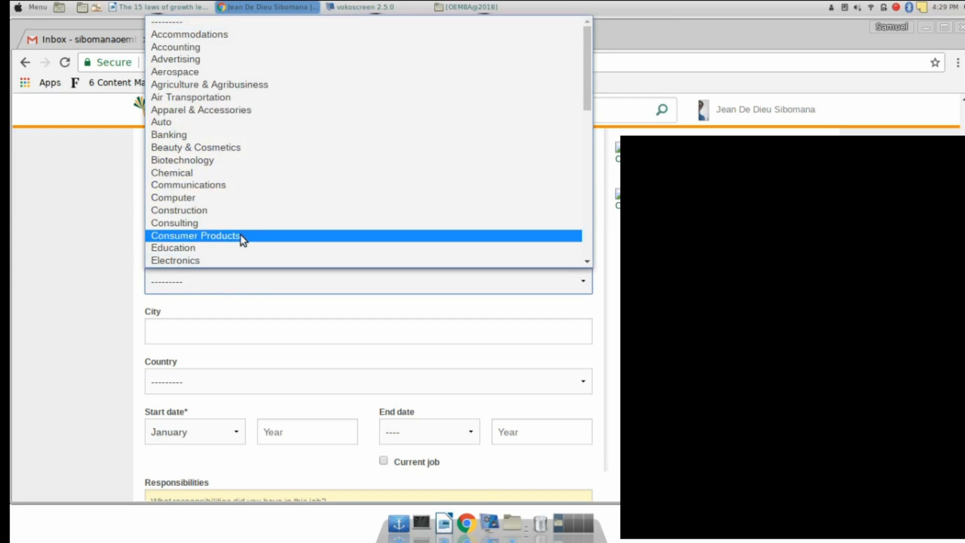
pyautogui.scroll(-5, 234, 223)
pyautogui.scroll(-2, 235, 222)
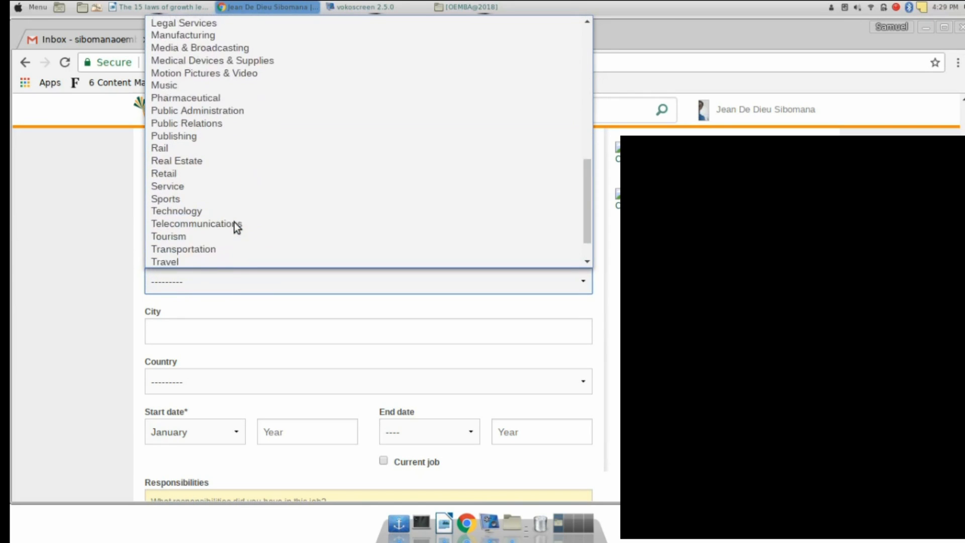
pyautogui.click(174, 185)
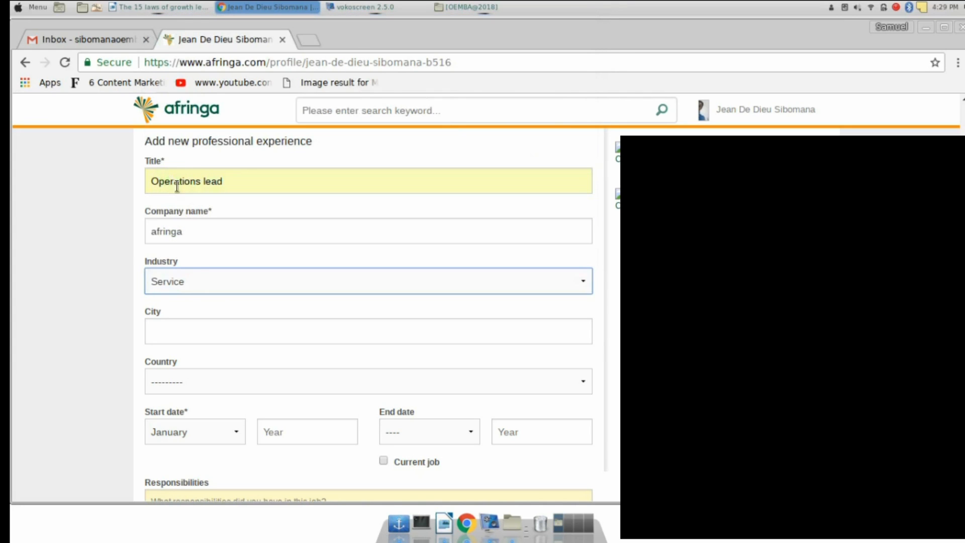
pyautogui.scroll(-5, 194, 288)
pyautogui.click(185, 172)
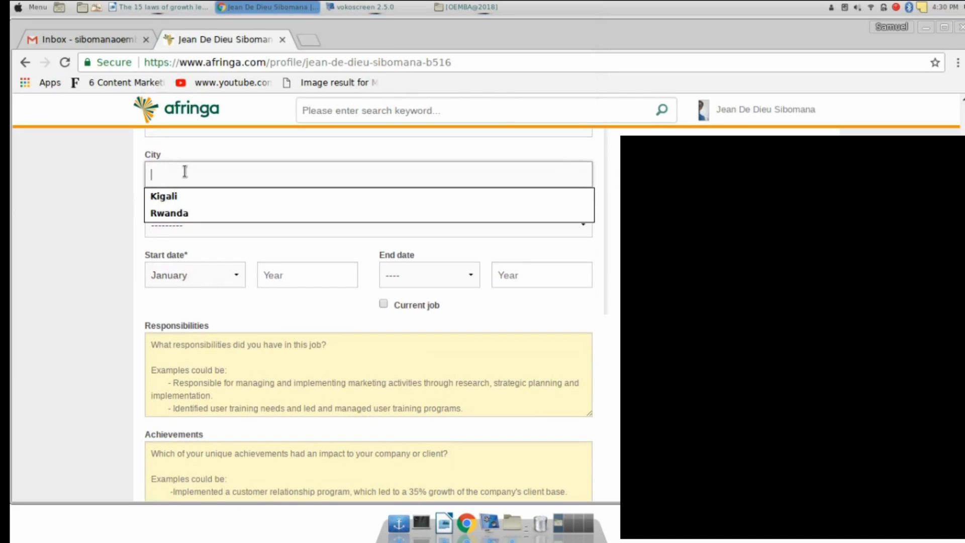
pyautogui.write('Kigali')
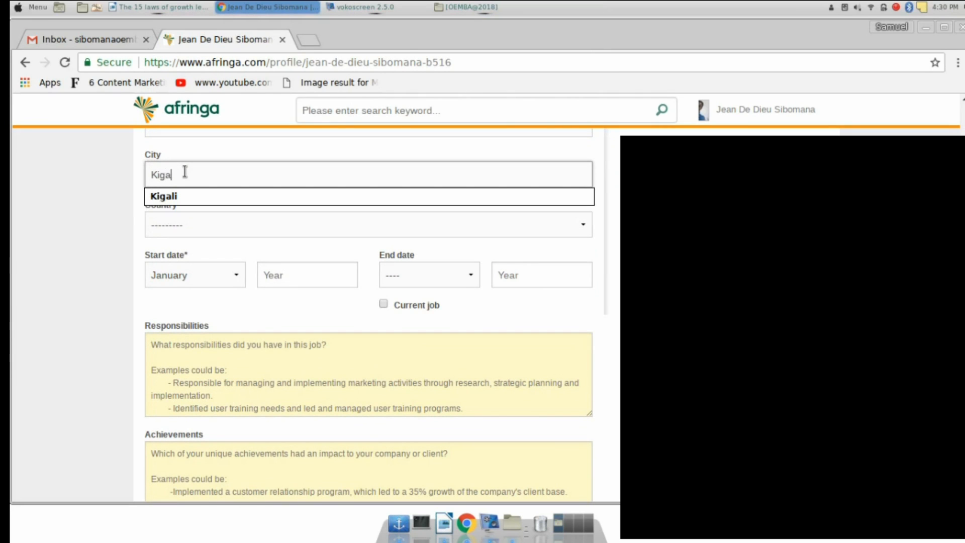
pyautogui.click(183, 196)
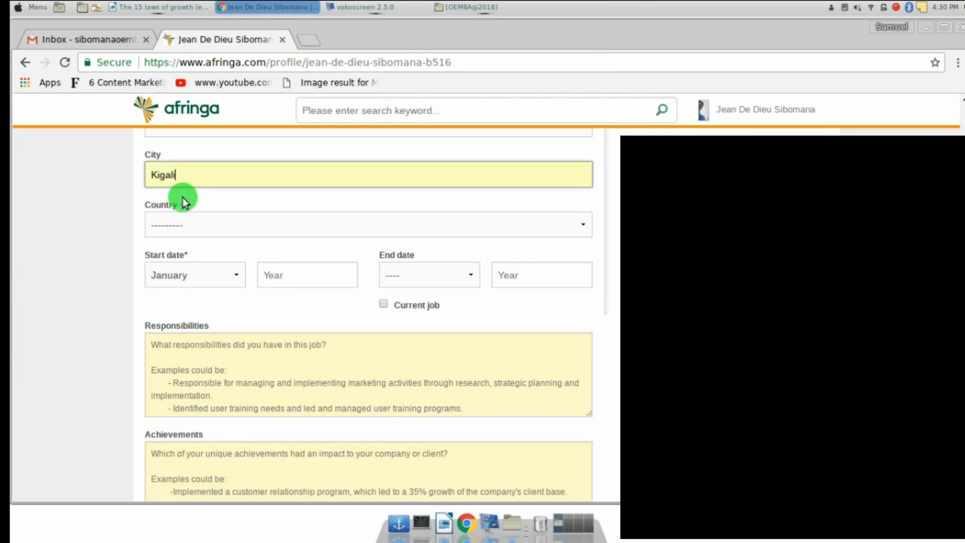
pyautogui.click(205, 229)
pyautogui.scroll(-10, 194, 325)
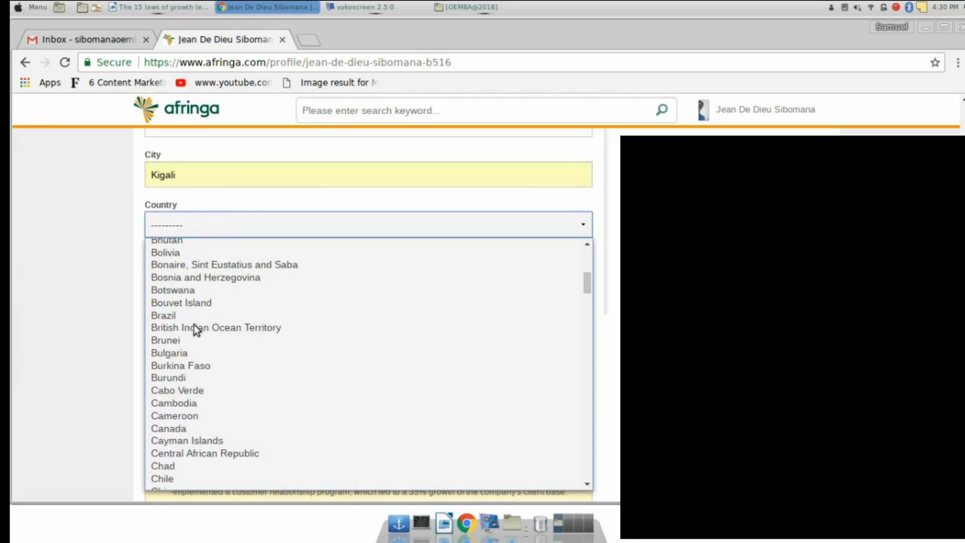
pyautogui.scroll(-20, 194, 324)
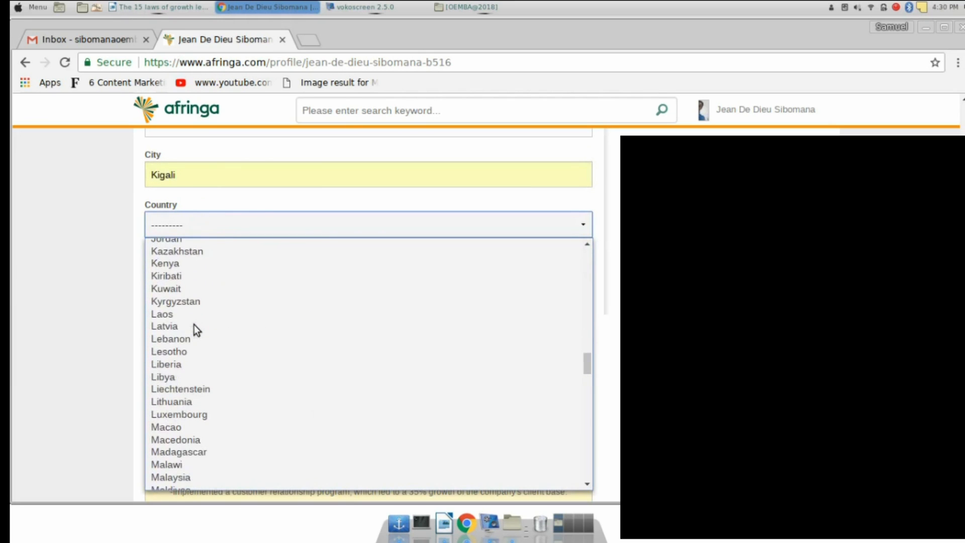
pyautogui.scroll(-6, 194, 324)
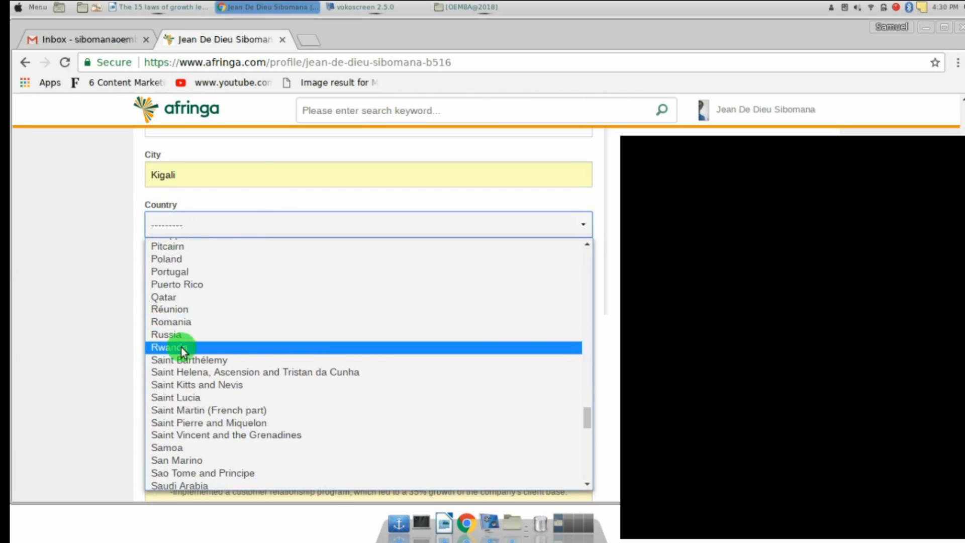
pyautogui.click(181, 347)
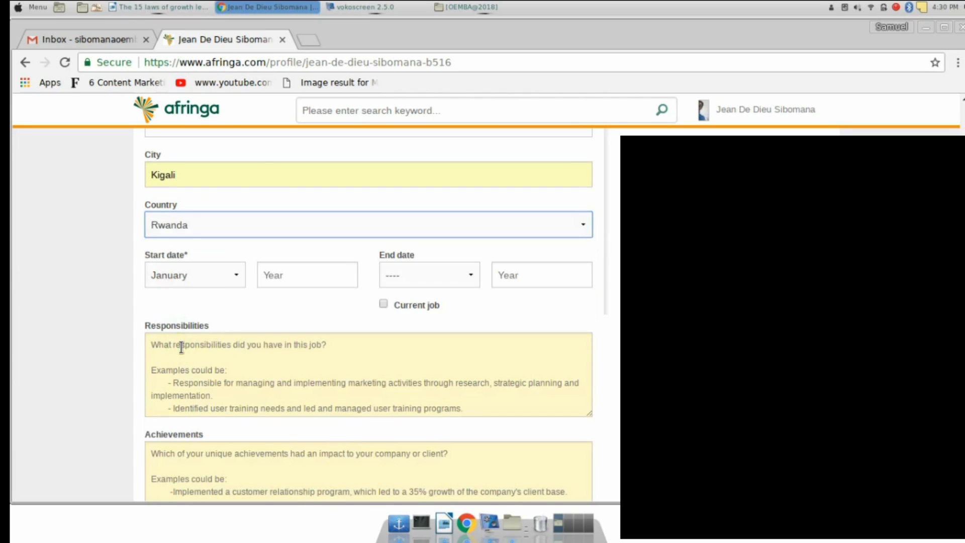
# Set the experience start date to May 2015
pyautogui.click(225, 275)
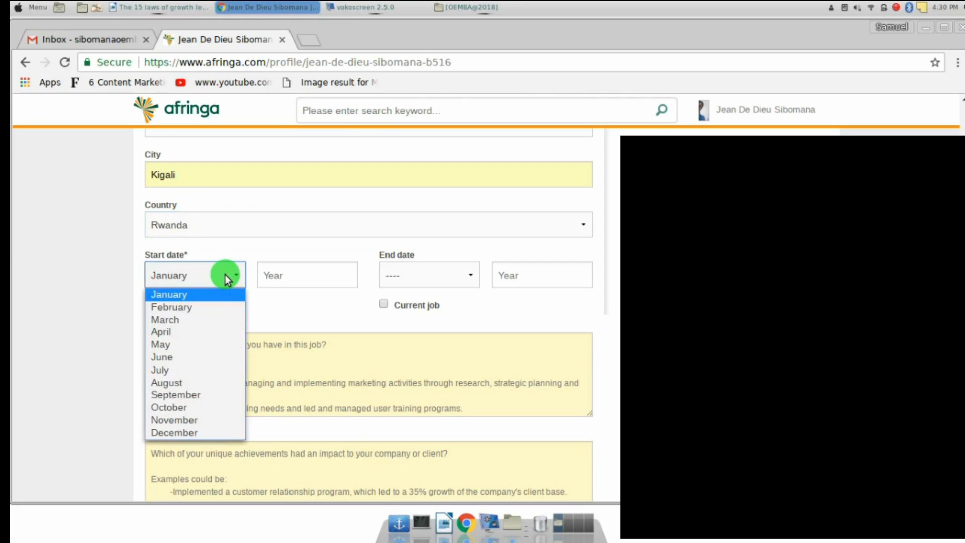
pyautogui.click(159, 339)
pyautogui.click(298, 275)
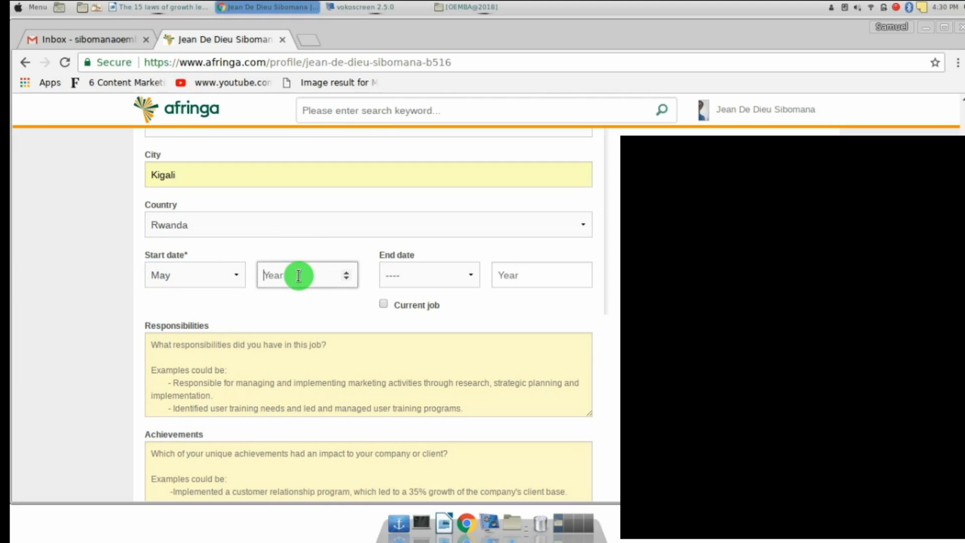
pyautogui.press('Up')
pyautogui.press('BackSpace')
pyautogui.press('BackSpace')
pyautogui.press('BackSpace')
pyautogui.press('BackSpace')
pyautogui.press('Up')
pyautogui.press('BackSpace')
pyautogui.press('BackSpace')
pyautogui.press('BackSpace')
pyautogui.press('BackSpace')
pyautogui.write('2015')
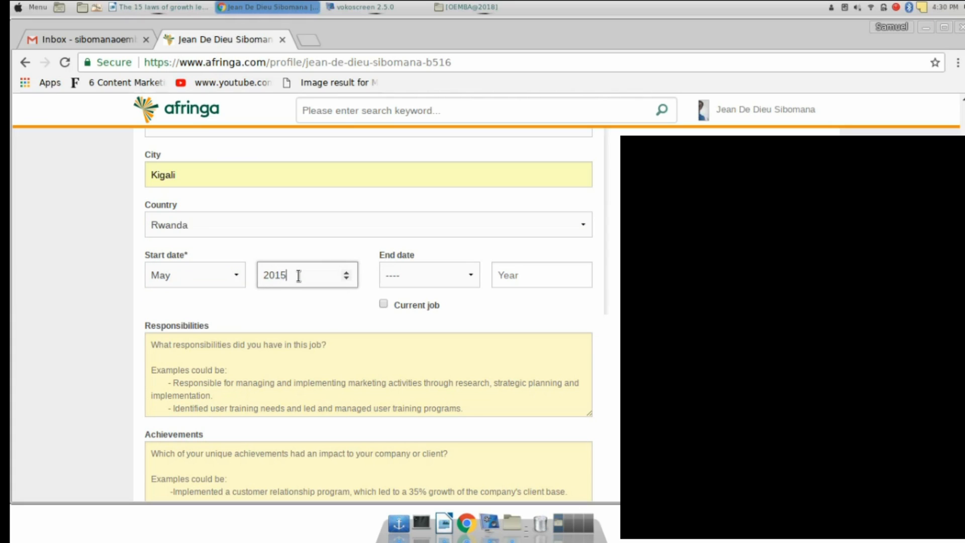
# Enter an end date of March 2017, then mark the position as the current job
pyautogui.click(393, 276)
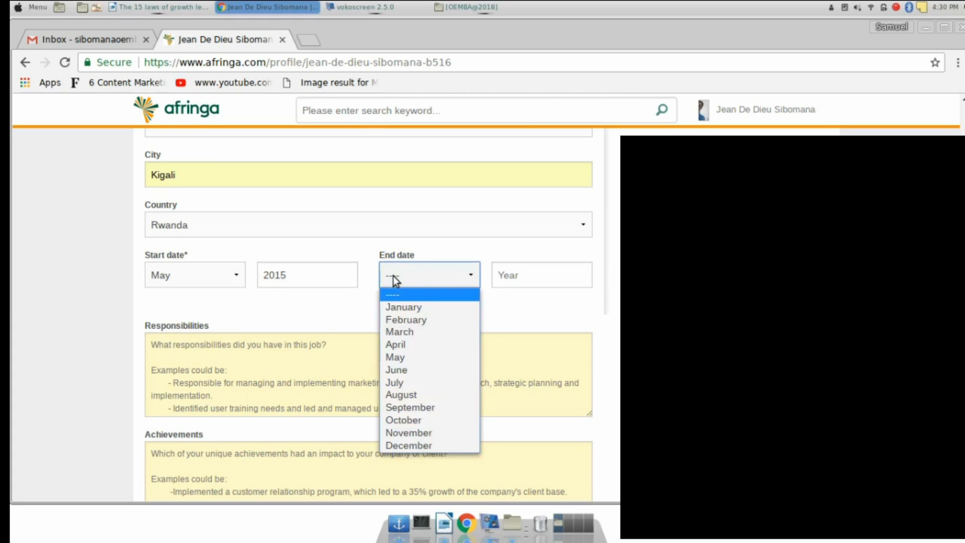
pyautogui.click(406, 331)
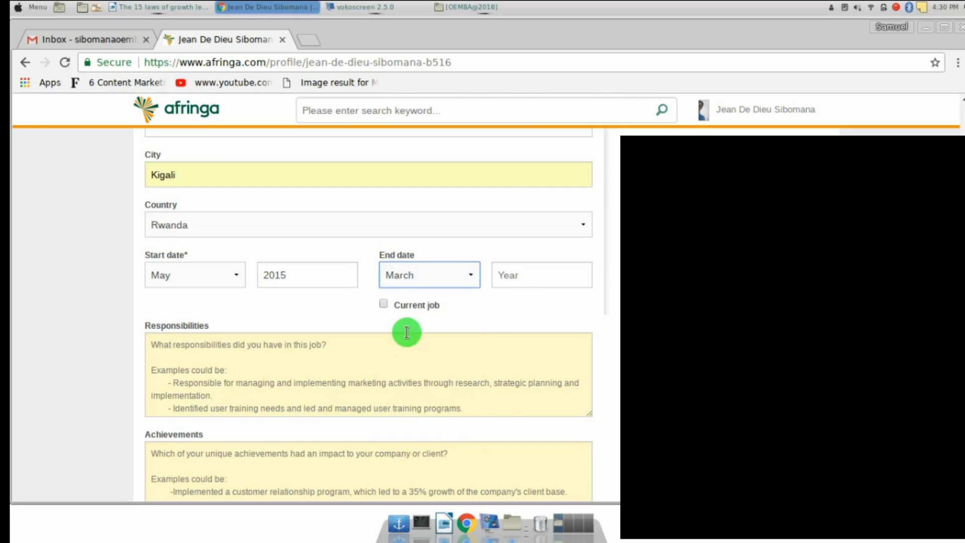
pyautogui.click(517, 274)
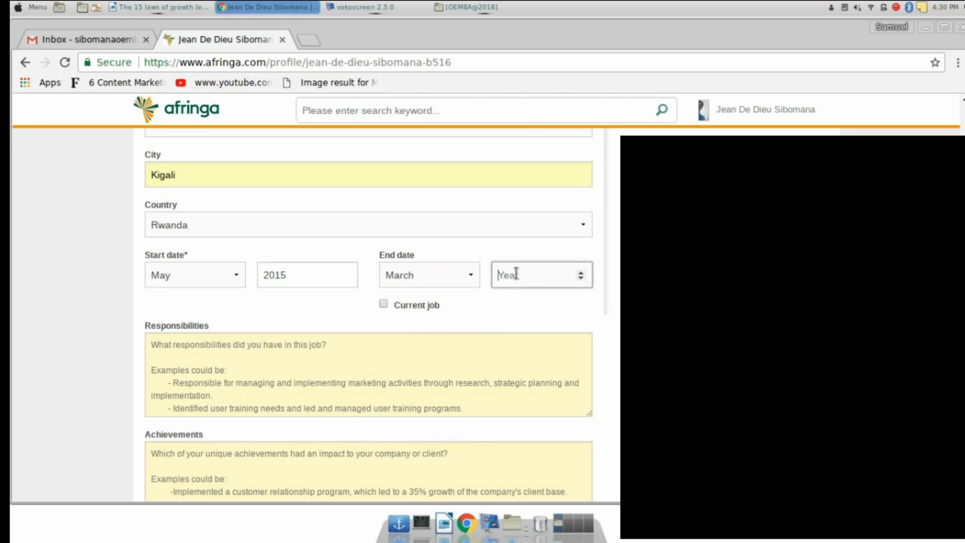
pyautogui.write('2017')
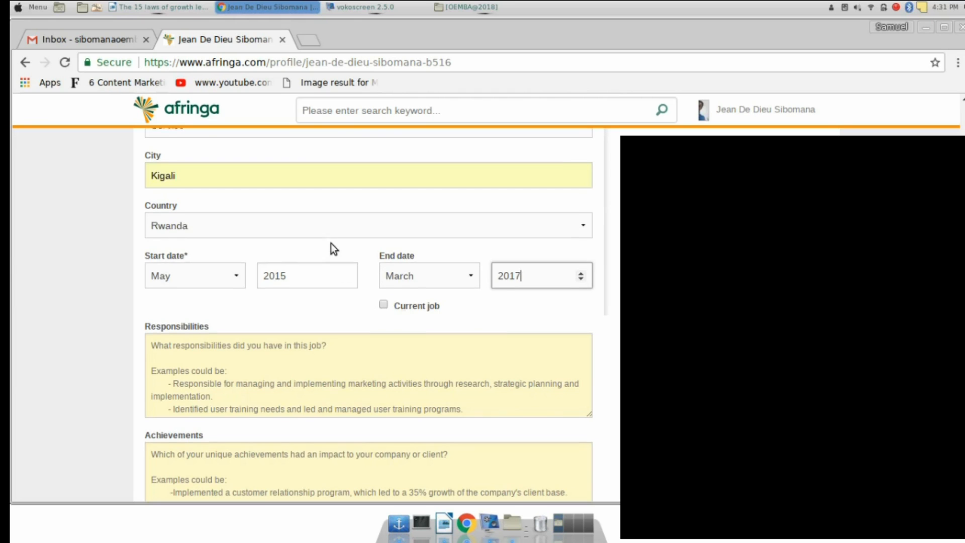
pyautogui.scroll(4, 331, 243)
pyautogui.scroll(-8, 331, 243)
pyautogui.scroll(3, 330, 243)
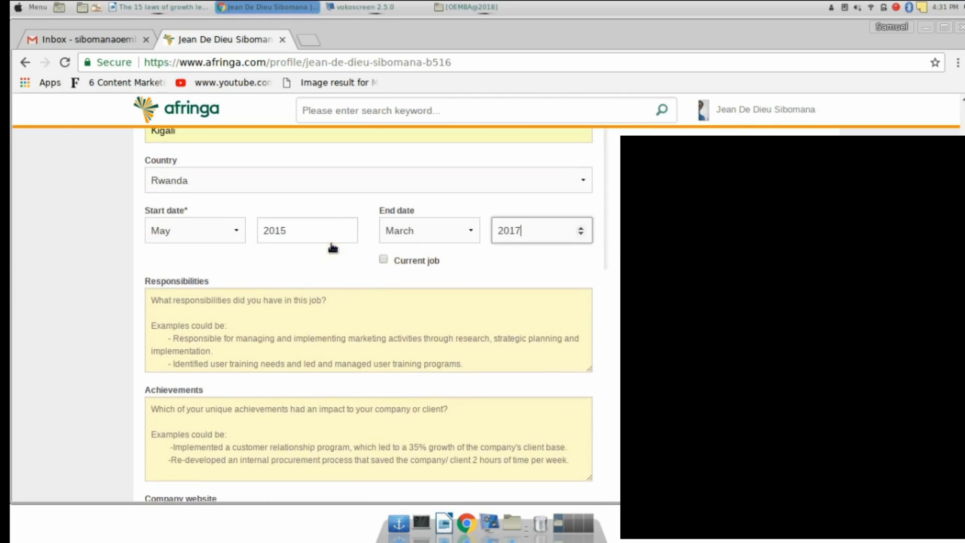
pyautogui.click(384, 262)
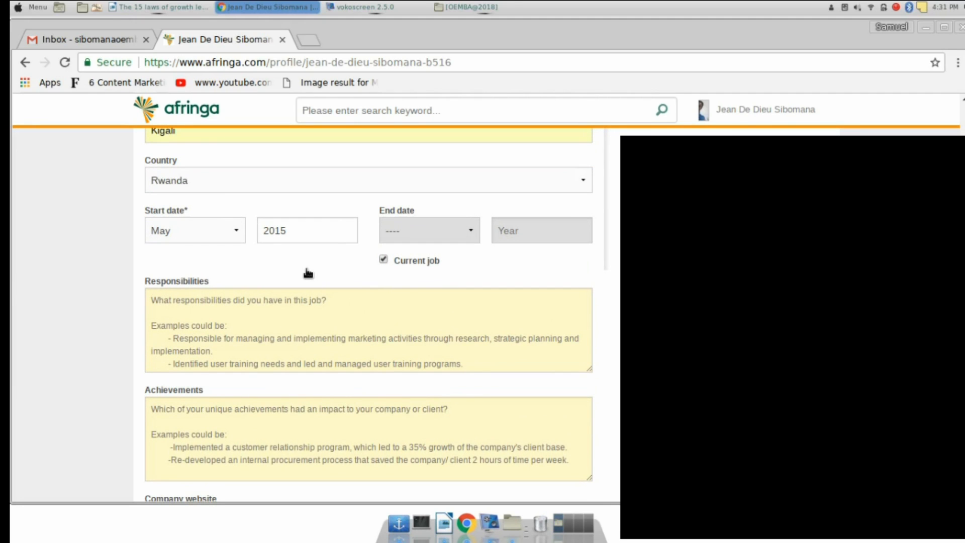
pyautogui.scroll(-2, 302, 271)
pyautogui.scroll(1, 216, 268)
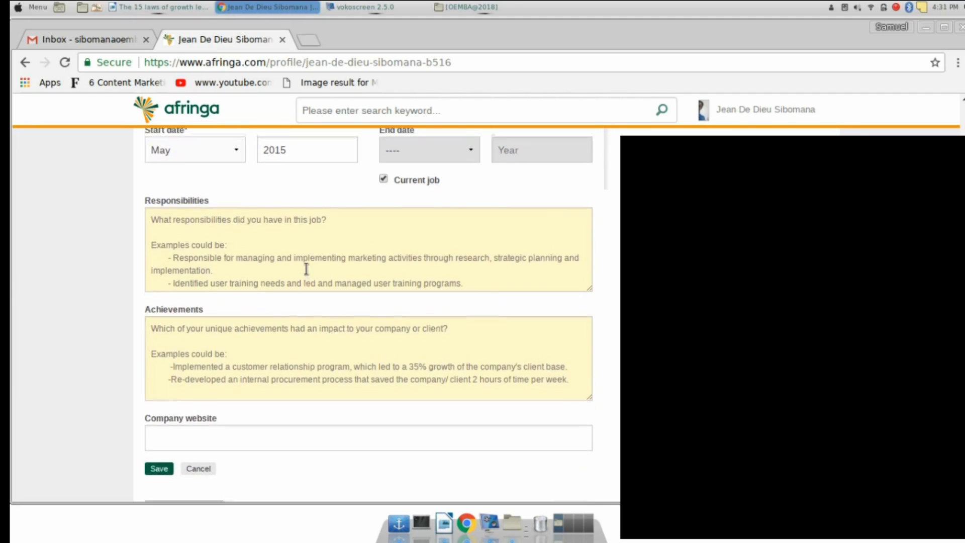
# Enter responsibilities 'Making sure that all the supplies are ready and on time' and achievement 'I improved the users experience'
pyautogui.click(166, 240)
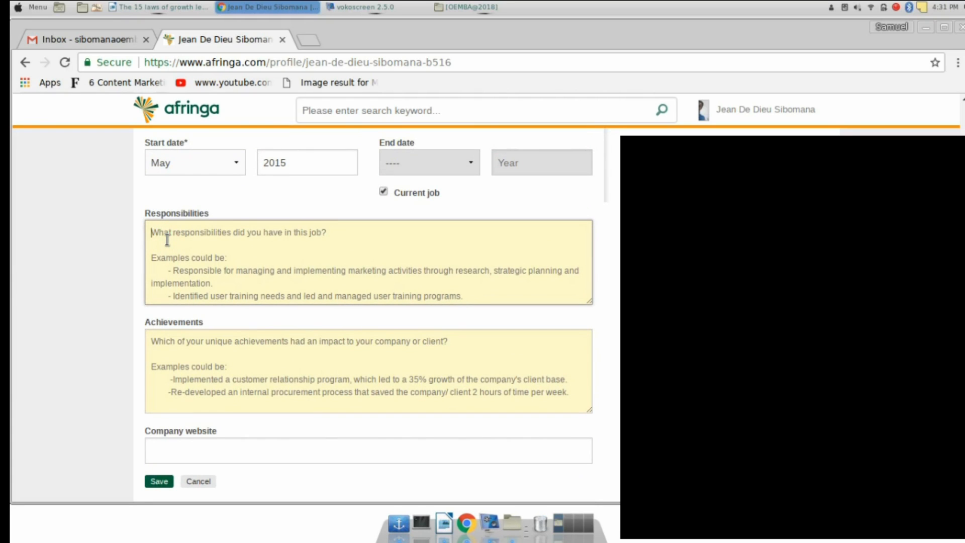
pyautogui.write('M')
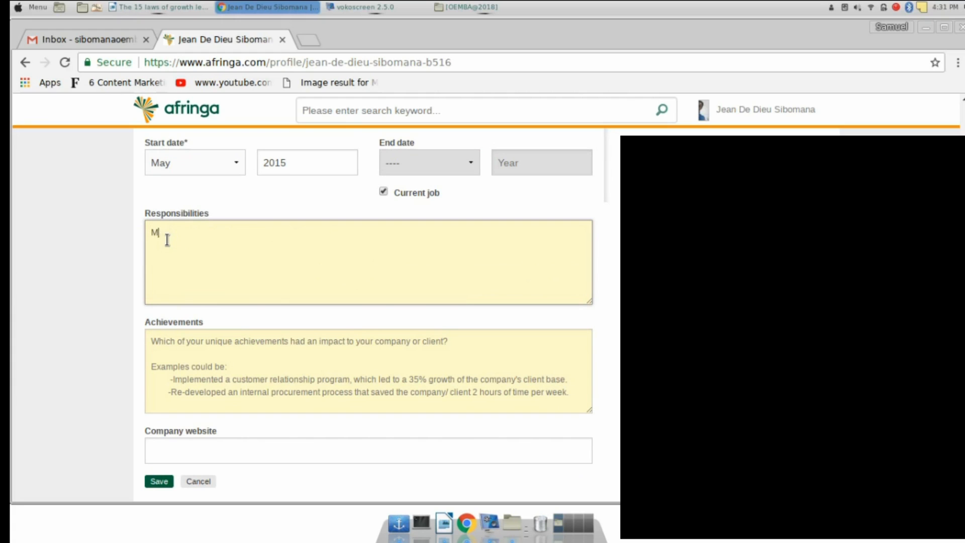
pyautogui.write('aking sure that all the supplies are ')
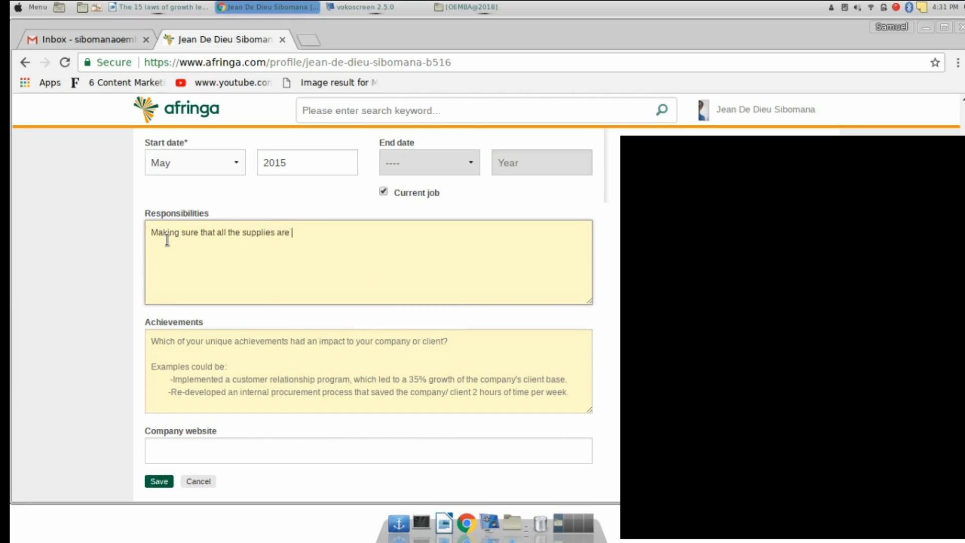
pyautogui.write('ready and on time')
pyautogui.click(187, 372)
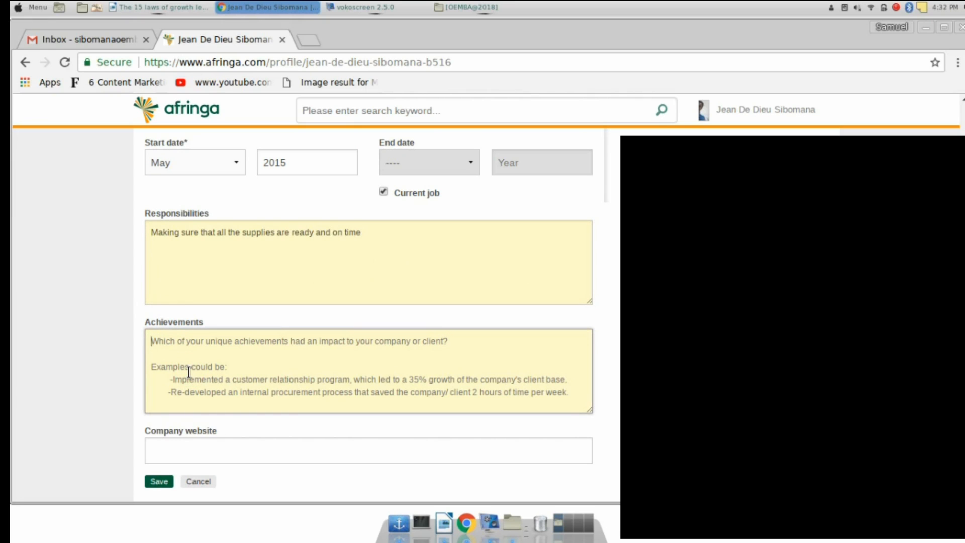
pyautogui.write('I impr')
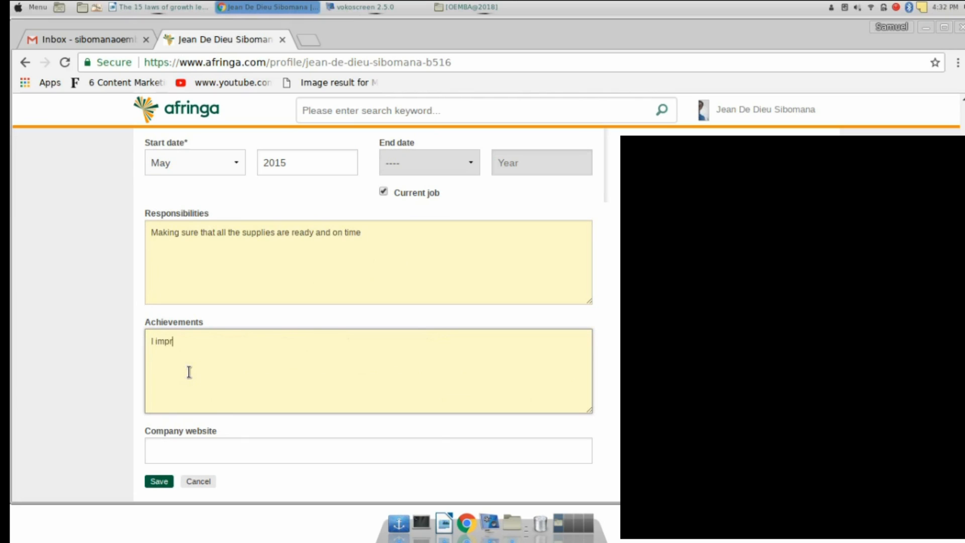
pyautogui.write('oved the users experience')
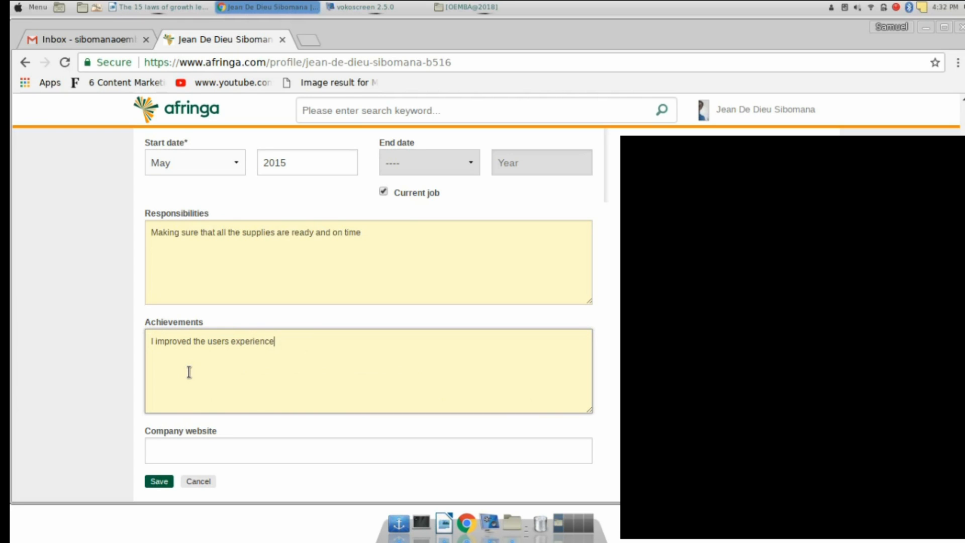
pyautogui.scroll(-3, 177, 457)
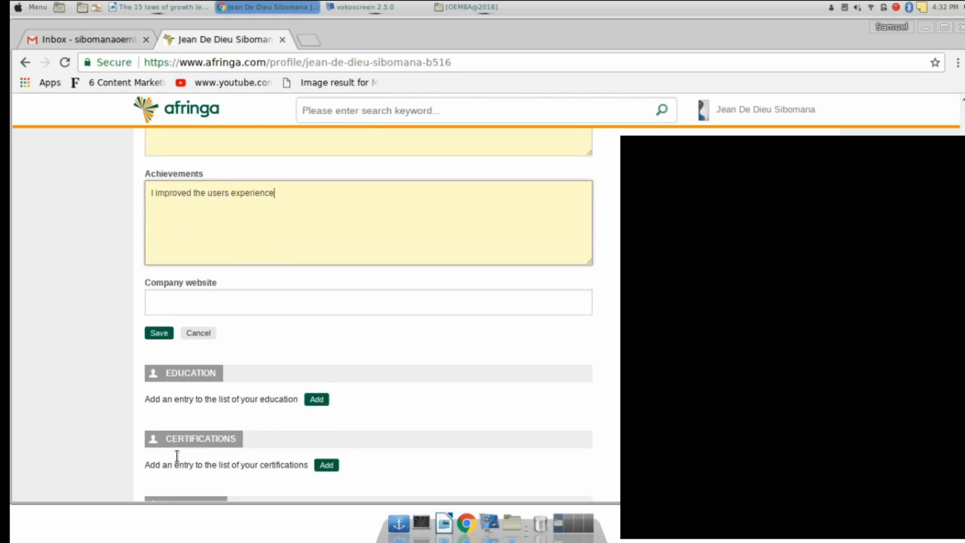
pyautogui.scroll(6, 177, 457)
pyautogui.scroll(3, 177, 457)
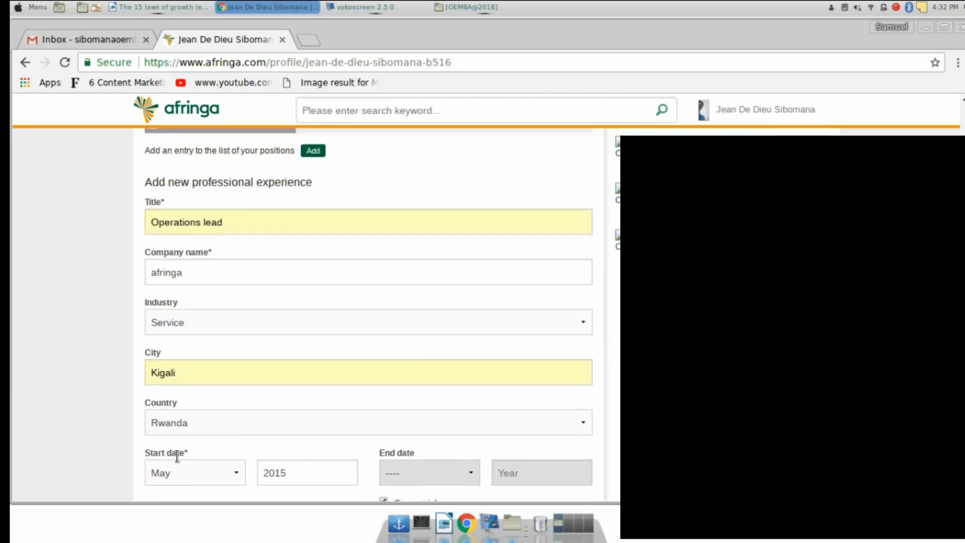
pyautogui.scroll(-7, 177, 457)
pyautogui.click(165, 388)
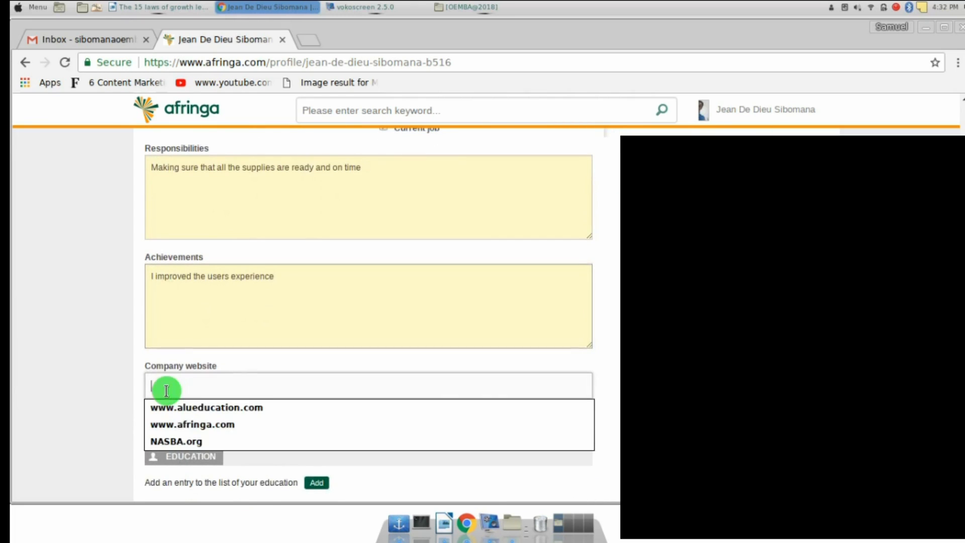
pyautogui.write('www.')
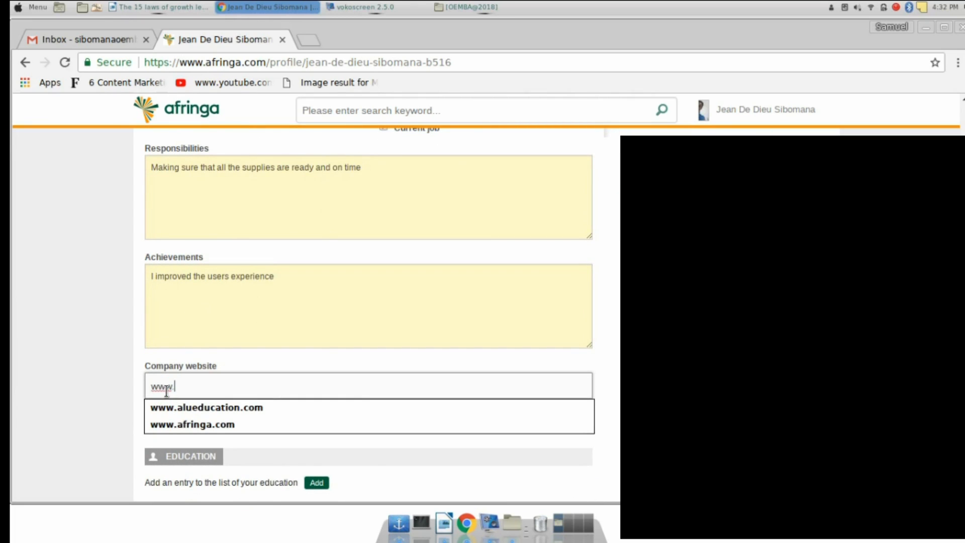
pyautogui.write('afri')
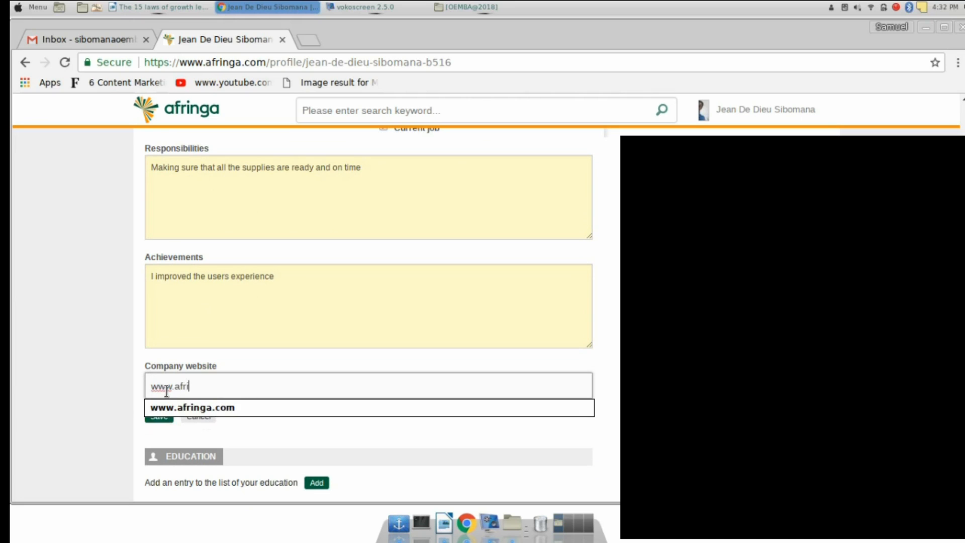
pyautogui.write('nga.com')
pyautogui.scroll(1, 221, 366)
pyautogui.scroll(10, 221, 365)
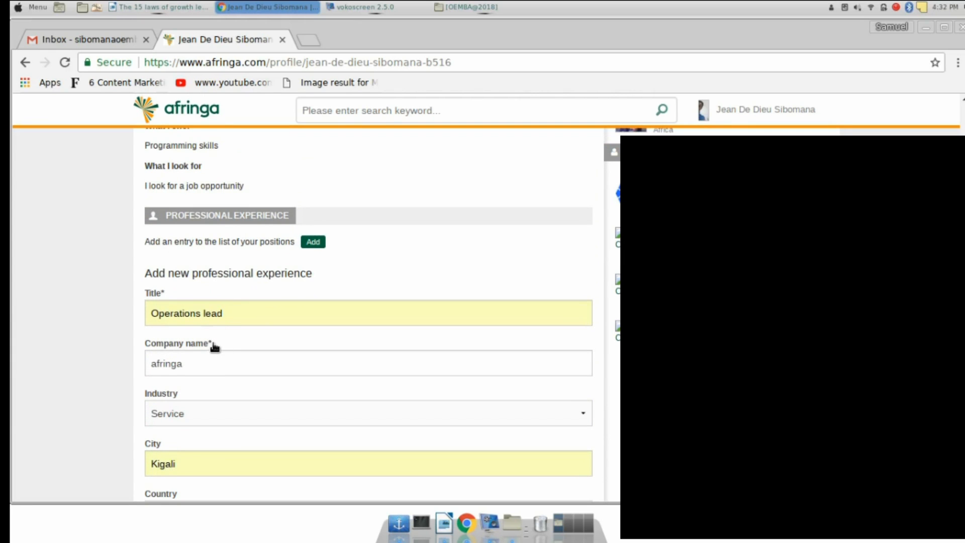
pyautogui.scroll(-1, 214, 347)
pyautogui.scroll(-9, 214, 347)
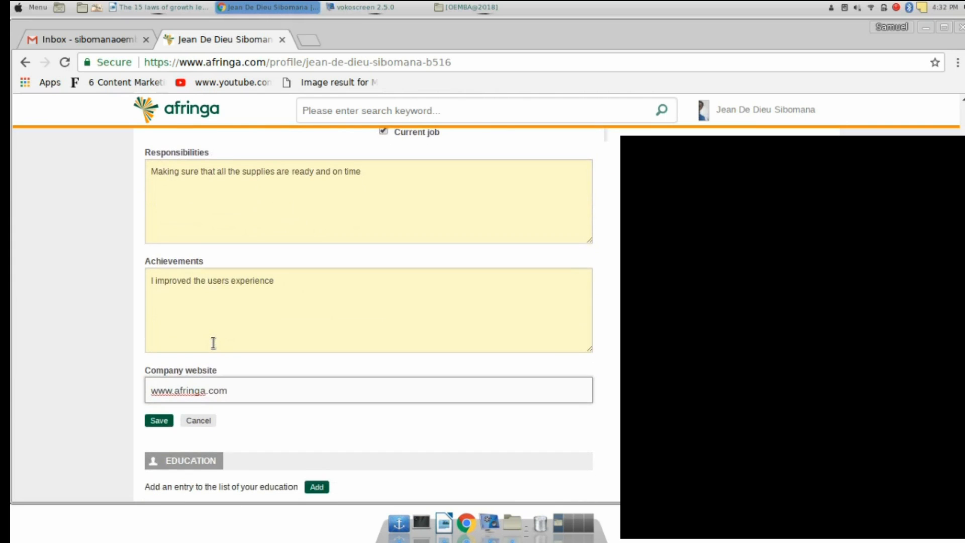
pyautogui.scroll(-5, 213, 342)
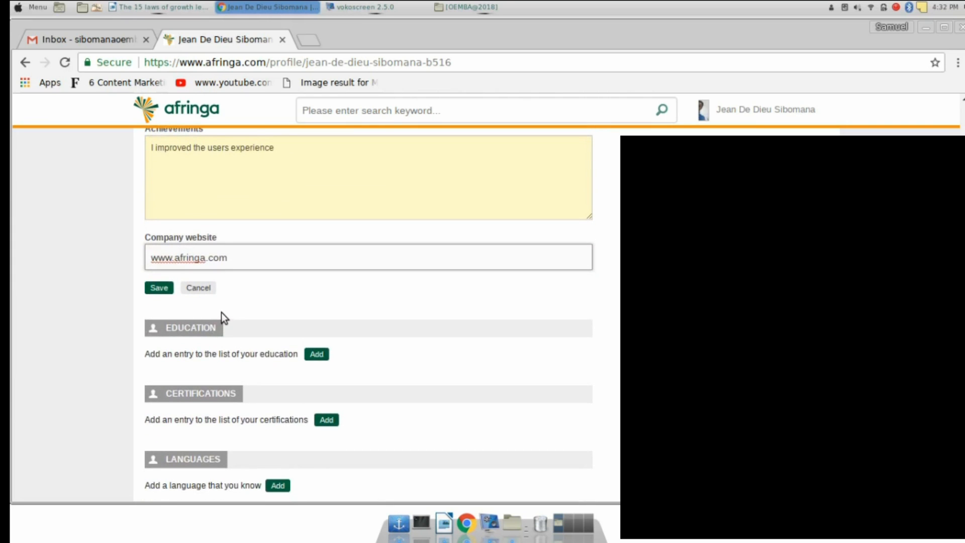
pyautogui.scroll(8, 222, 312)
pyautogui.scroll(-7, 221, 312)
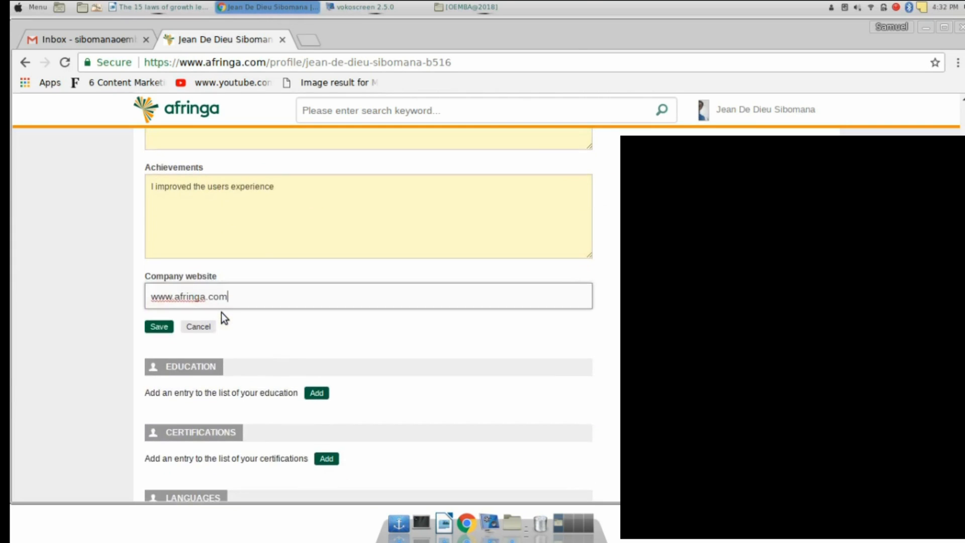
# Save the Operations lead experience entry and review it on the profile page
pyautogui.click(156, 327)
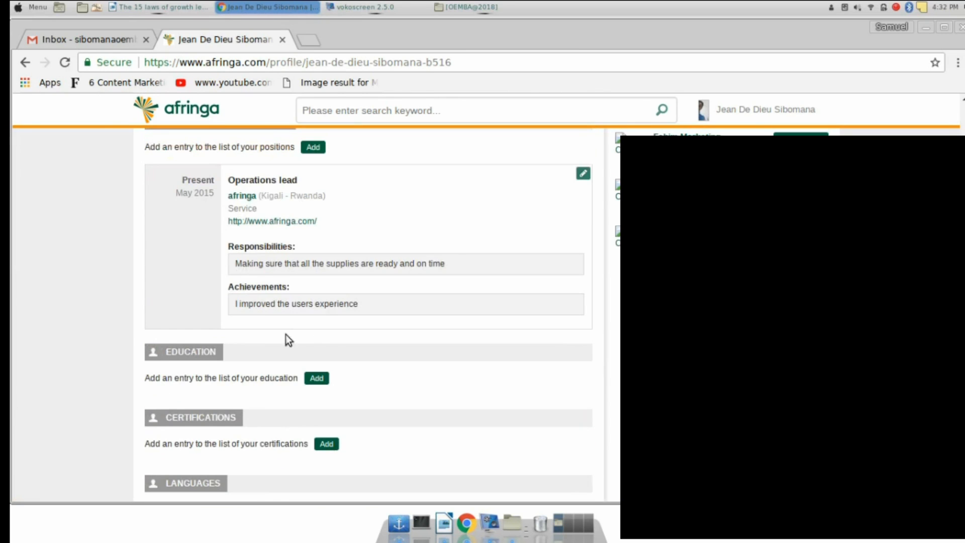
pyautogui.scroll(3, 362, 349)
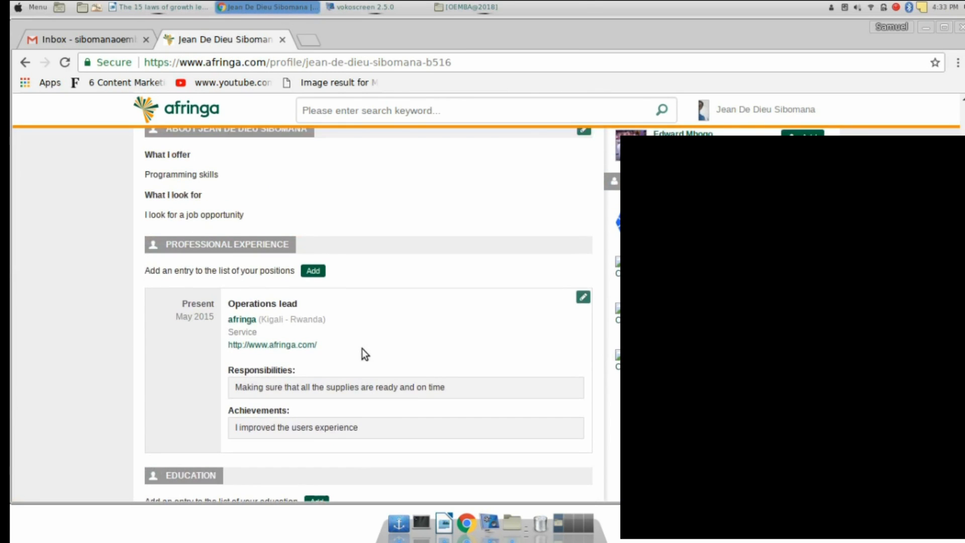
pyautogui.scroll(-2, 362, 348)
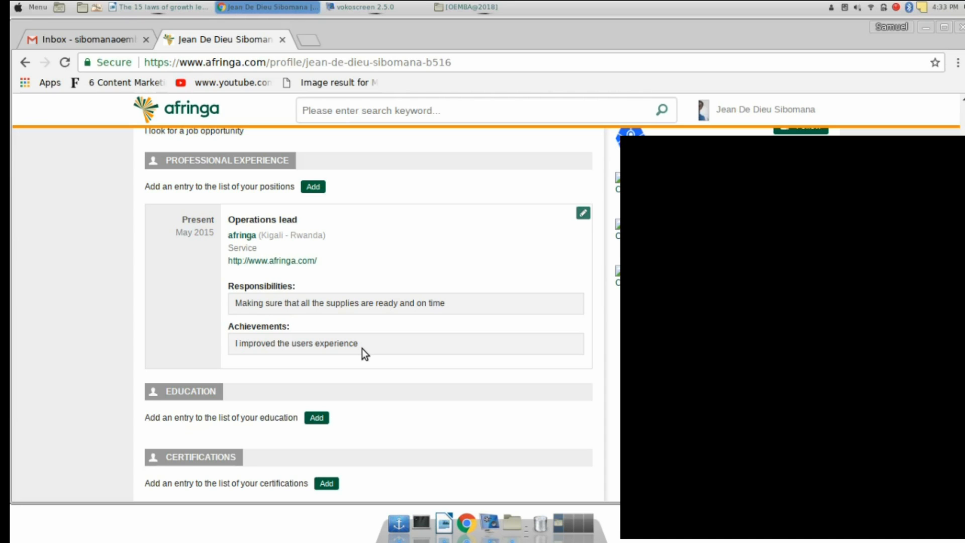
pyautogui.scroll(3, 362, 349)
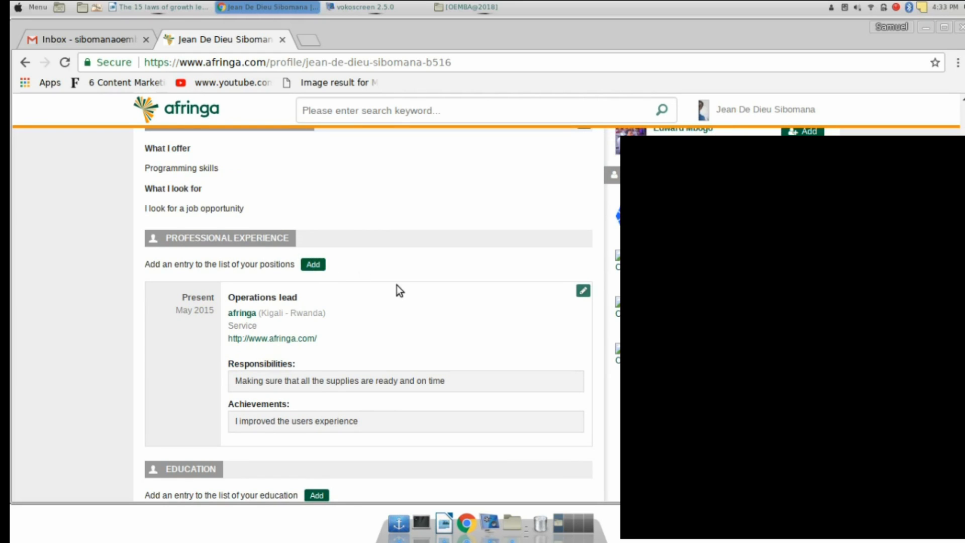
pyautogui.scroll(-3, 399, 291)
pyautogui.scroll(3, 398, 290)
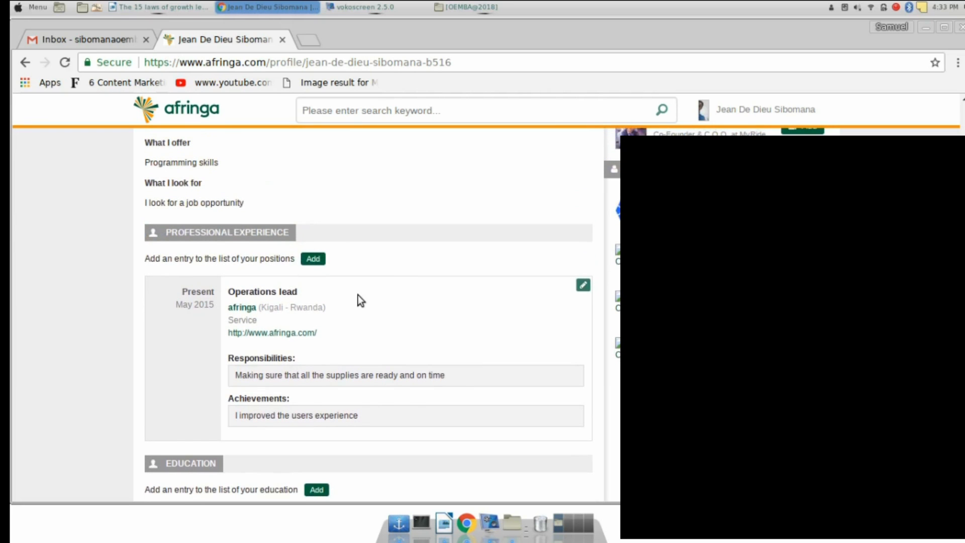
pyautogui.scroll(-5, 358, 294)
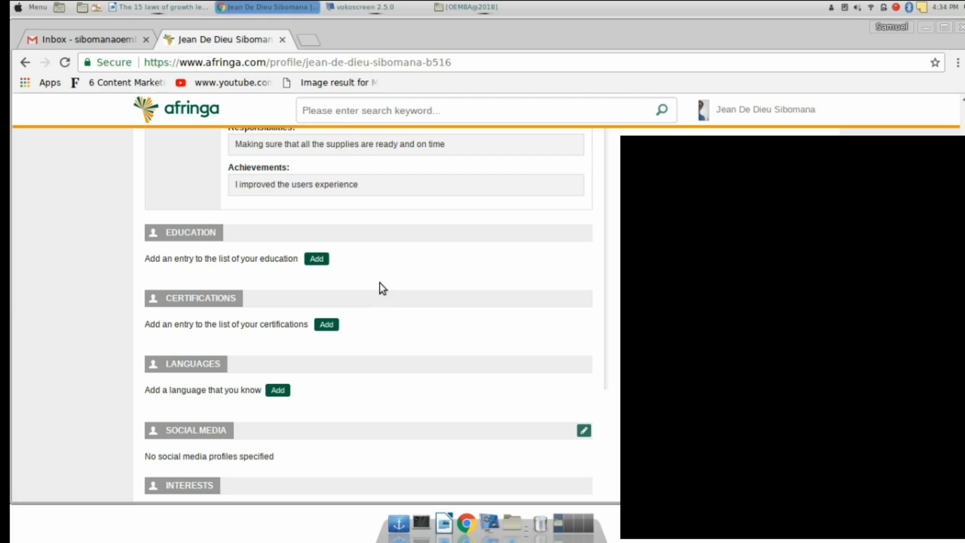
pyautogui.scroll(2, 303, 294)
pyautogui.scroll(-4, 303, 293)
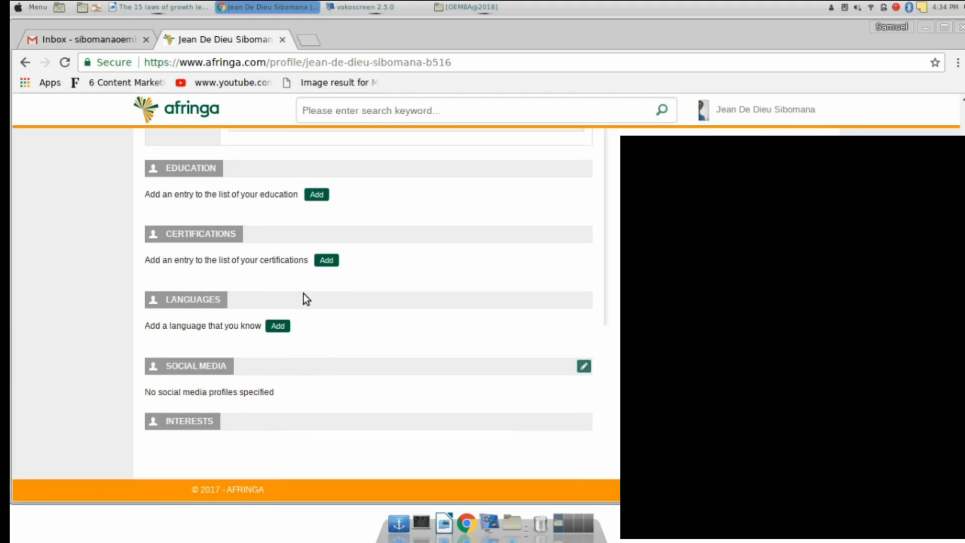
# Start a new education entry on the profile
pyautogui.click(316, 195)
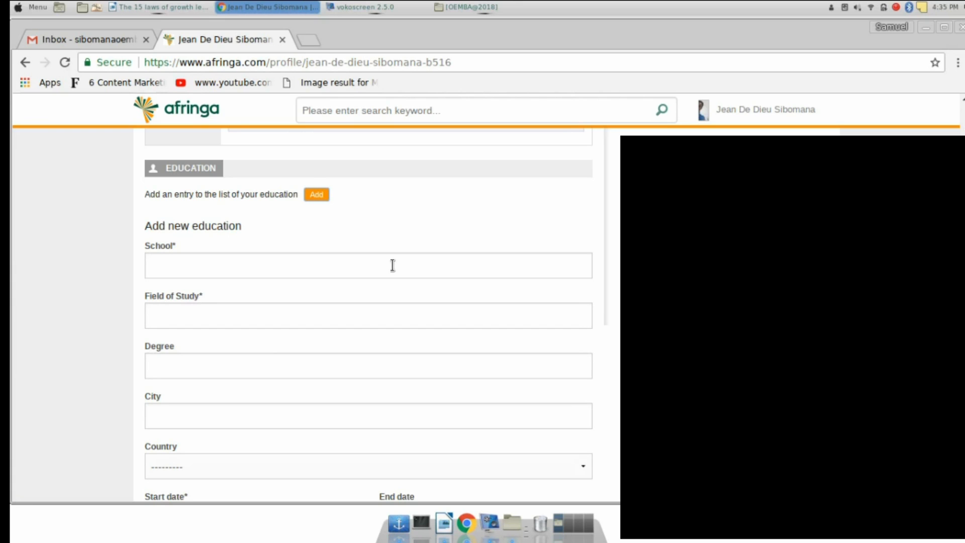
pyautogui.scroll(-5, 393, 265)
pyautogui.scroll(2, 393, 265)
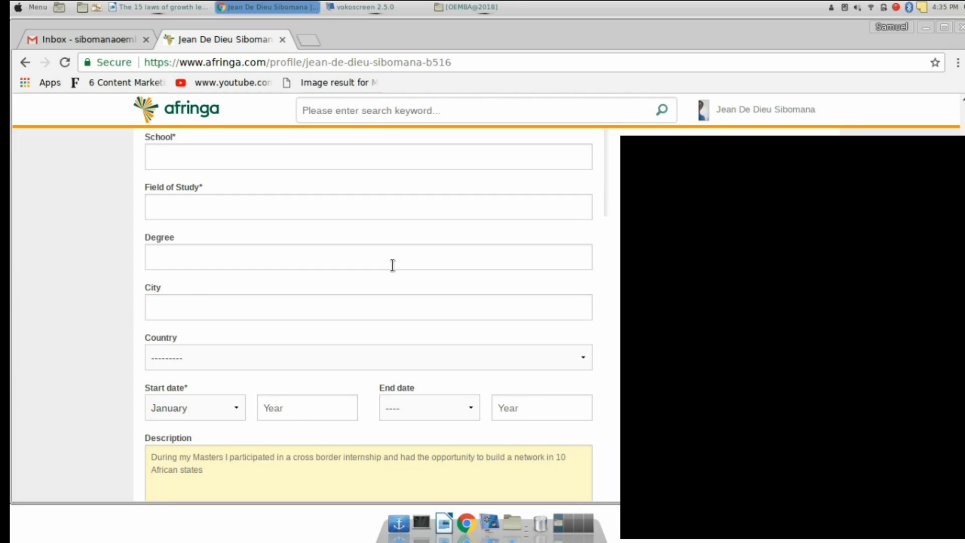
pyautogui.scroll(3, 393, 265)
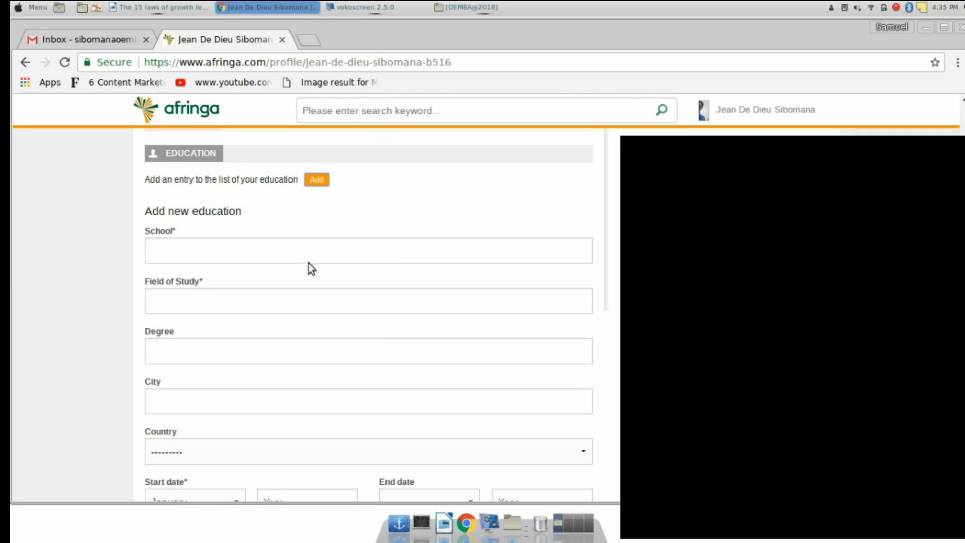
# Enter African Leadership University as the school and Computer Science as the field of study
pyautogui.click(287, 248)
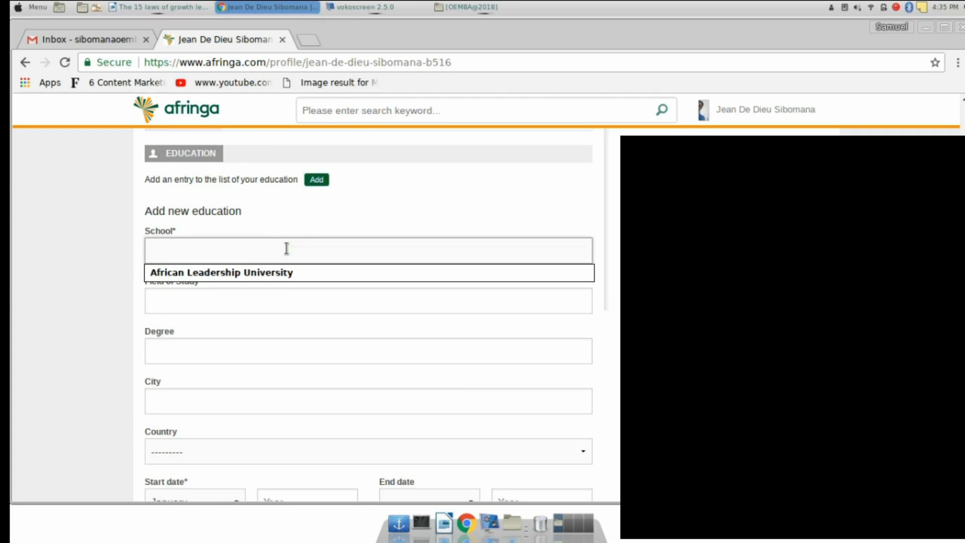
pyautogui.write('African Leadership ')
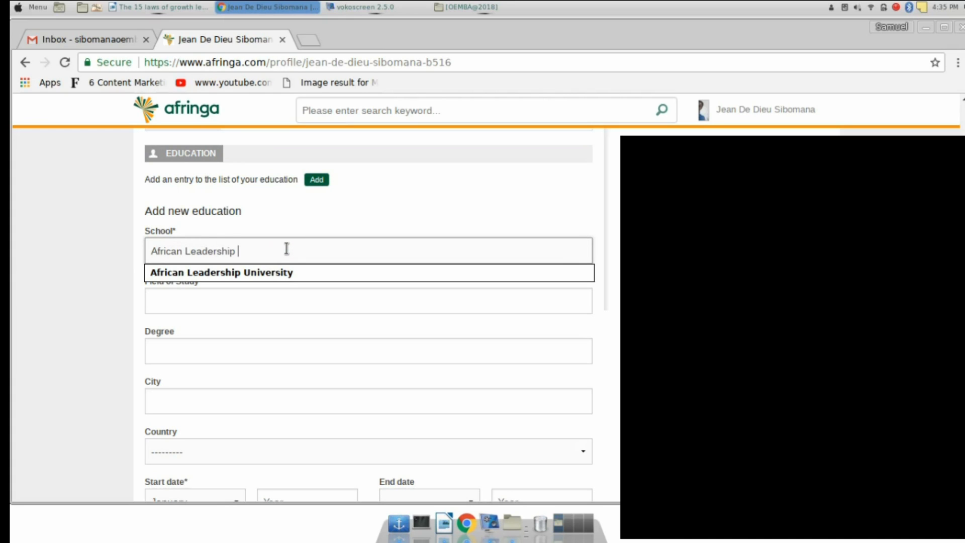
pyautogui.write('University')
pyautogui.click(262, 271)
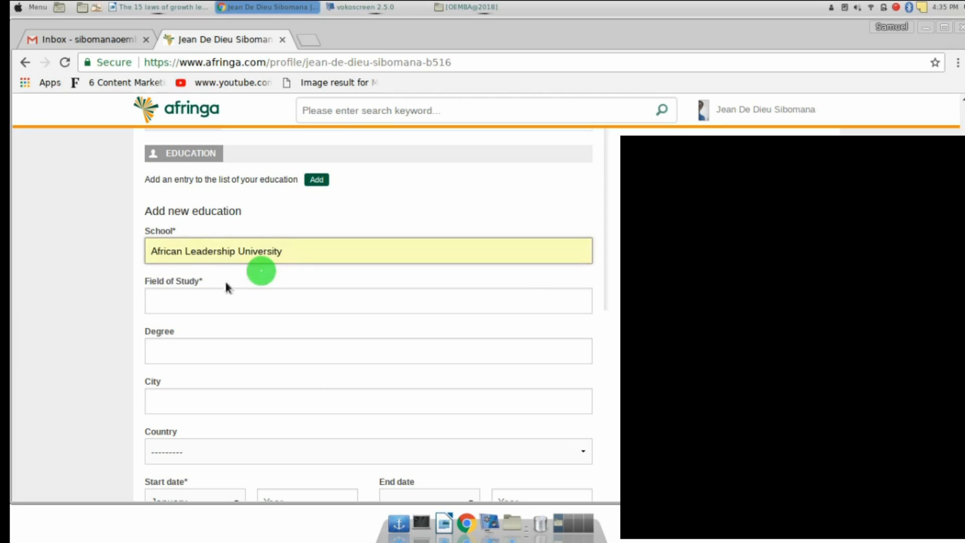
pyautogui.click(171, 299)
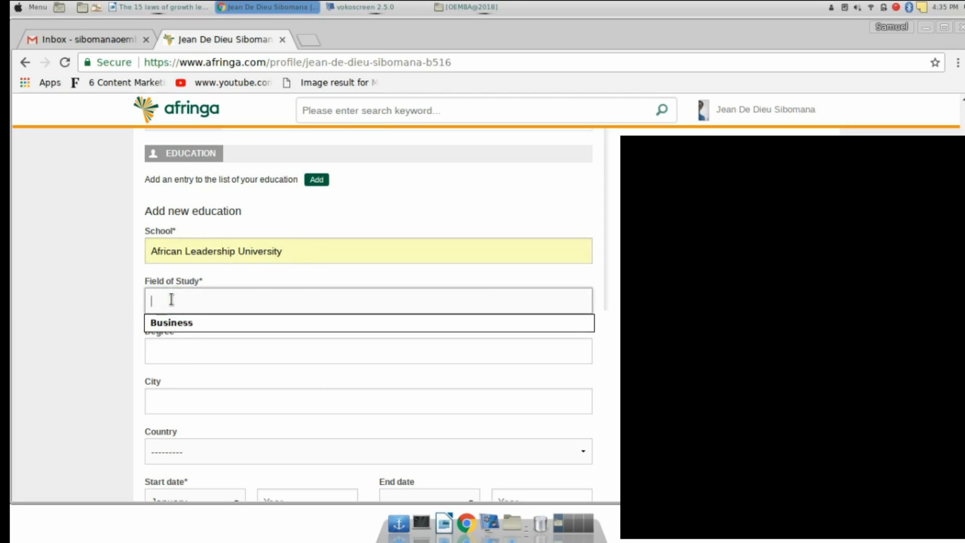
pyautogui.write('Computer')
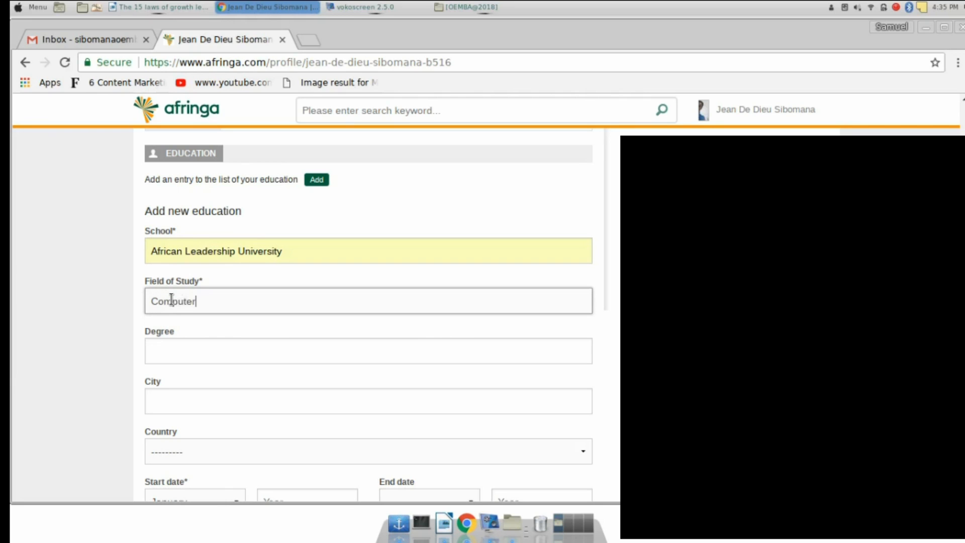
pyautogui.write(' Science')
# Enter Masters as the degree and Kigali as the city
pyautogui.click(181, 354)
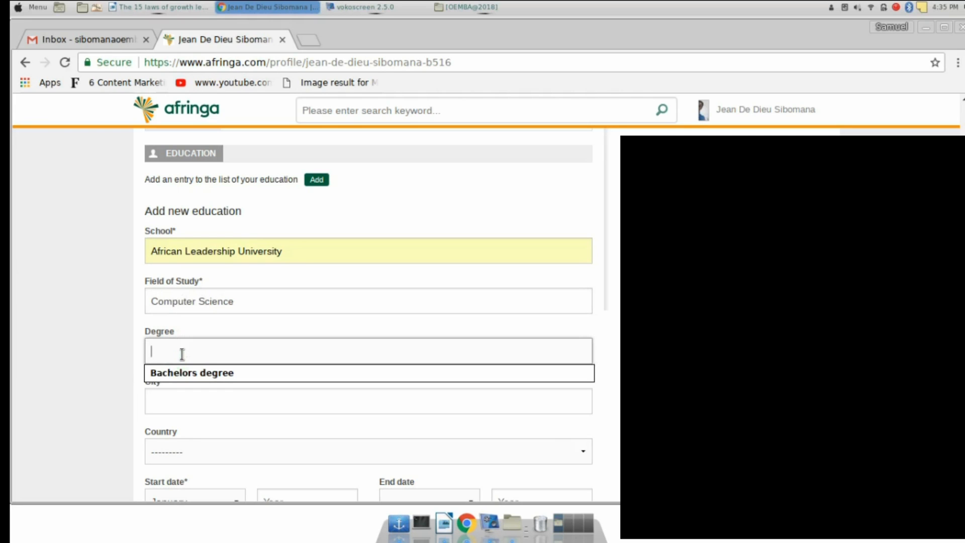
pyautogui.write('Masters')
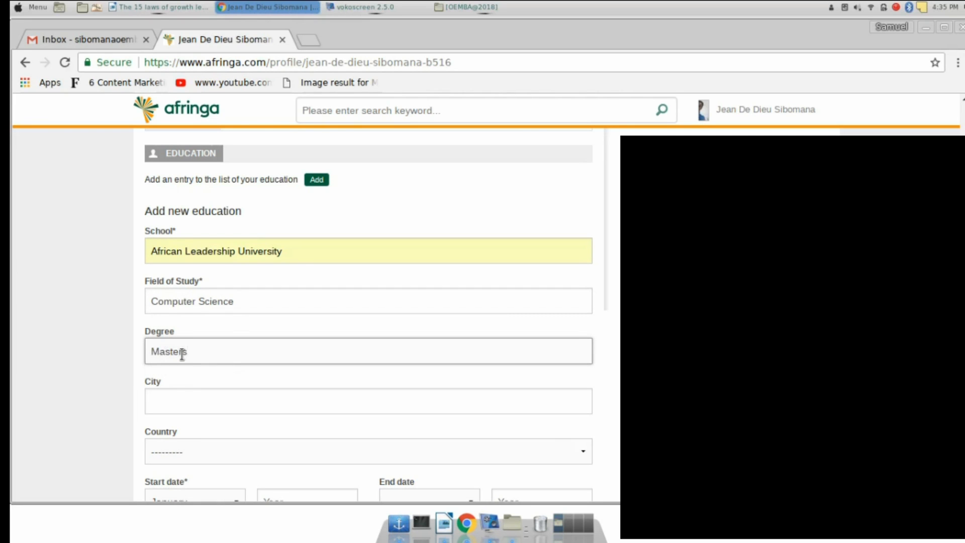
pyautogui.click(165, 401)
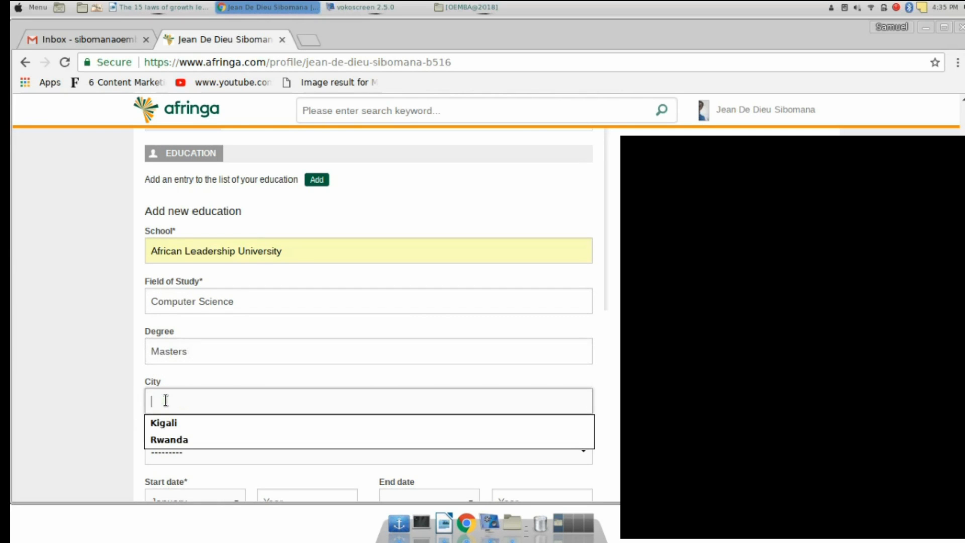
pyautogui.write('Kigali')
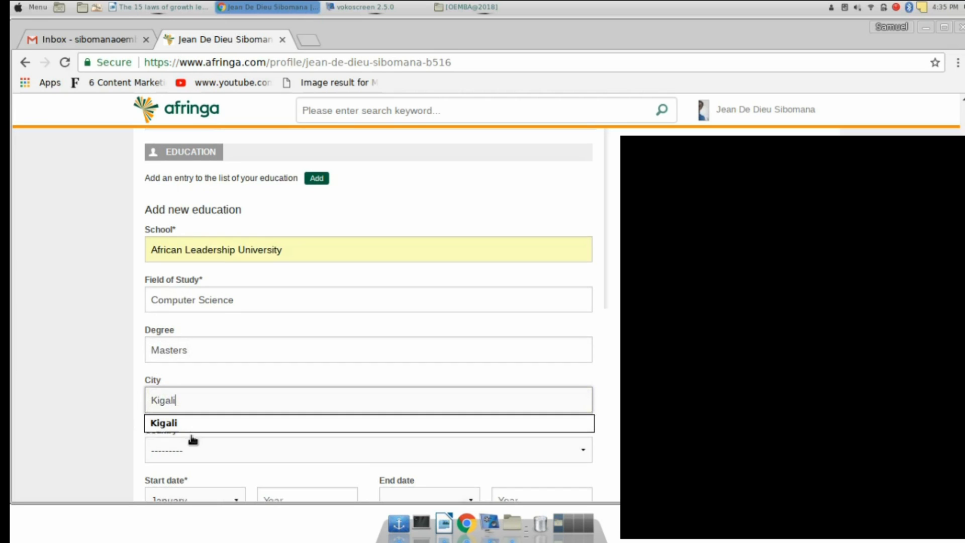
pyautogui.scroll(-4, 191, 439)
# Select Rwanda as the education entry's country
pyautogui.click(207, 266)
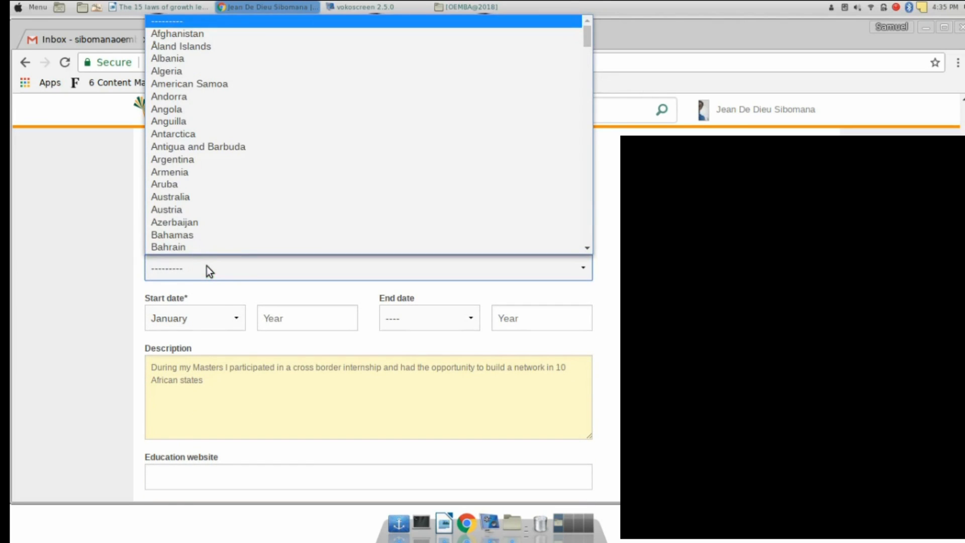
pyautogui.scroll(-20, 214, 212)
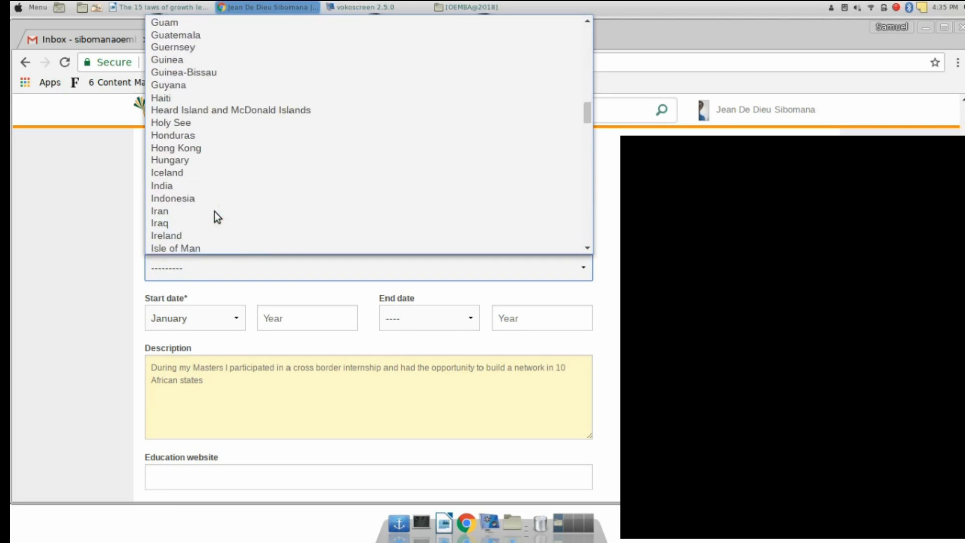
pyautogui.scroll(-13, 214, 211)
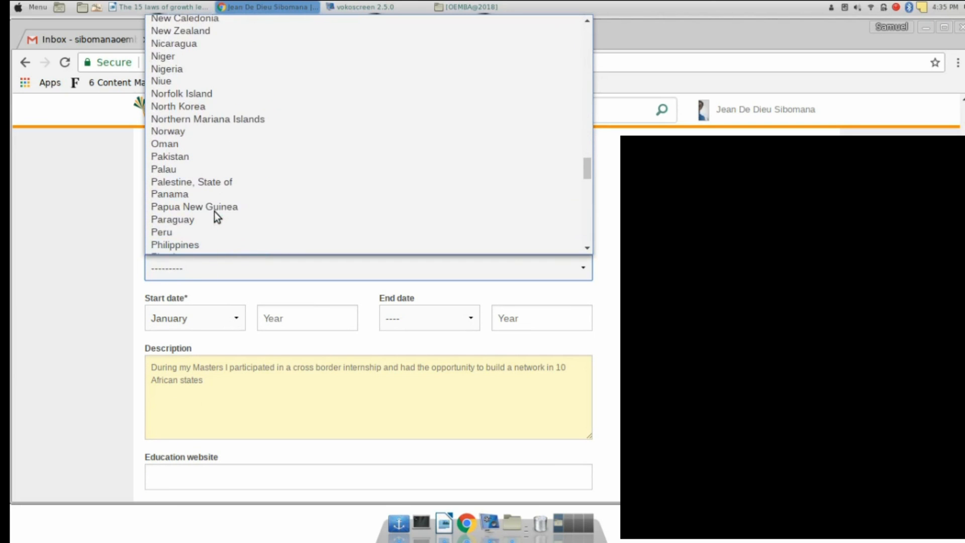
pyautogui.scroll(1, 214, 212)
pyautogui.click(173, 137)
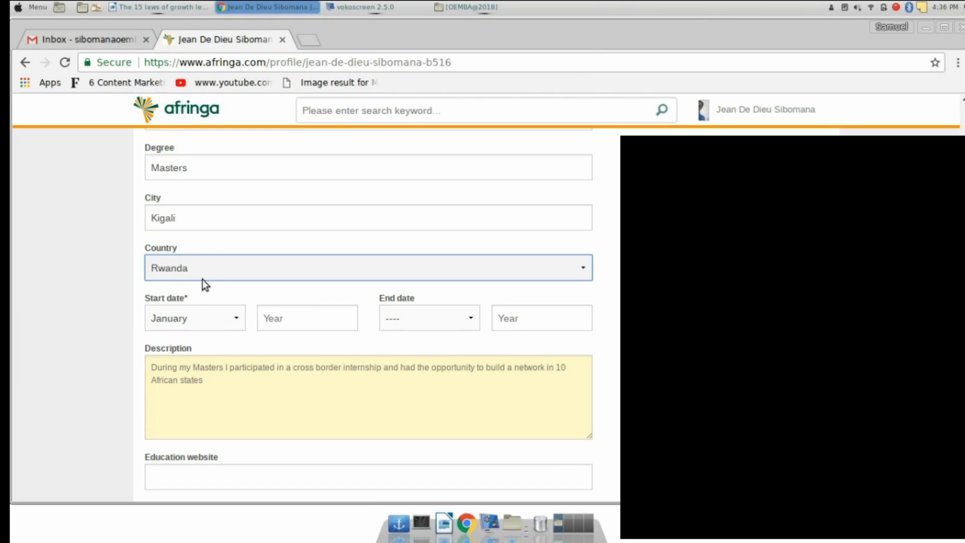
# Set the education dates from September 2010 to May 2018
pyautogui.click(200, 319)
pyautogui.click(198, 437)
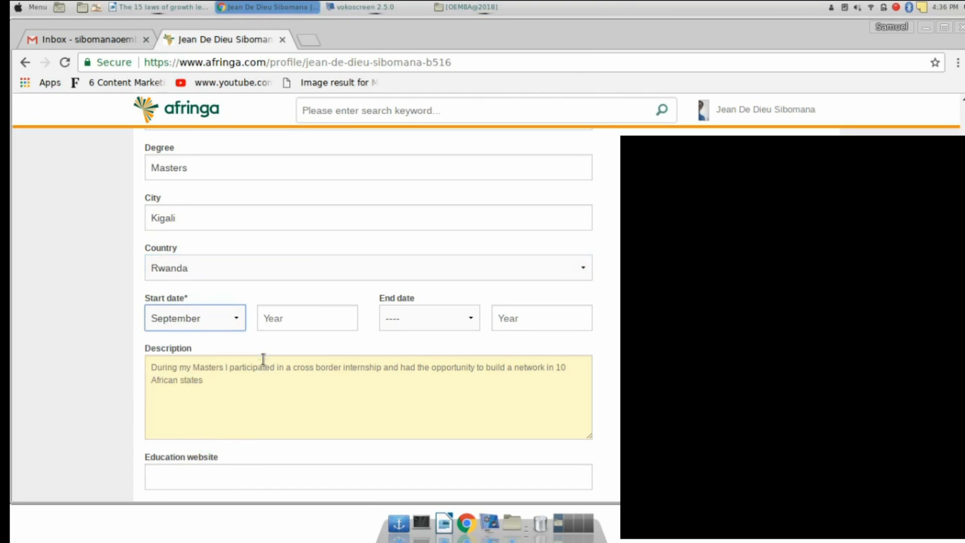
pyautogui.click(273, 326)
pyautogui.write('2010')
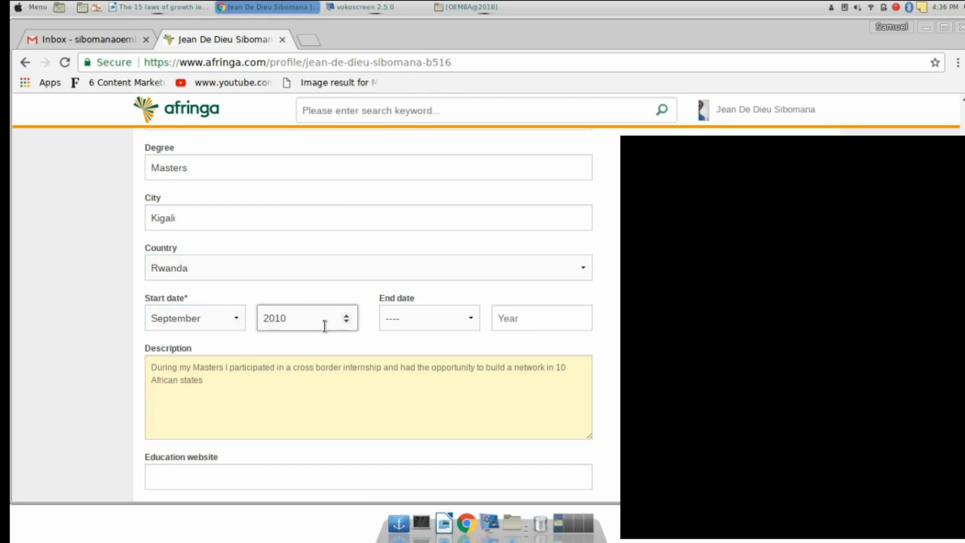
pyautogui.click(400, 321)
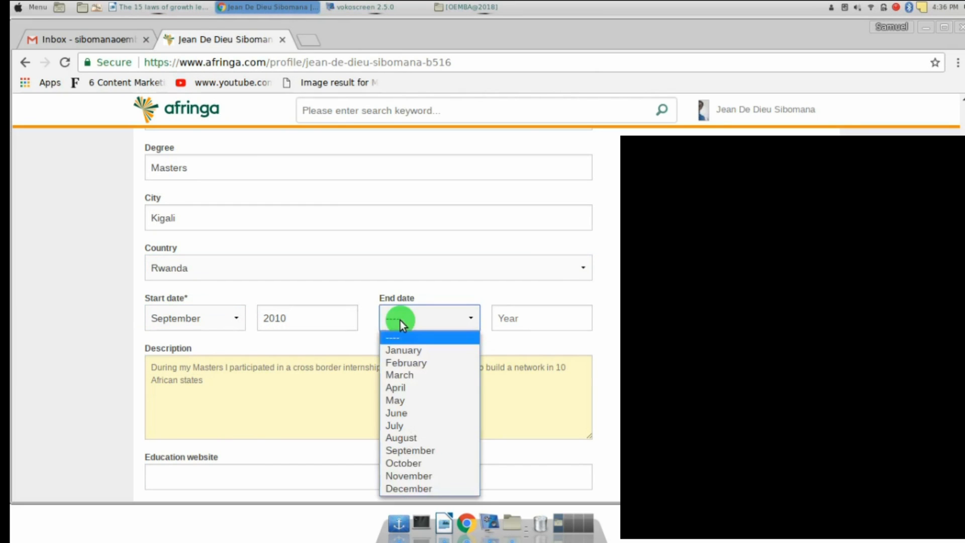
pyautogui.click(400, 399)
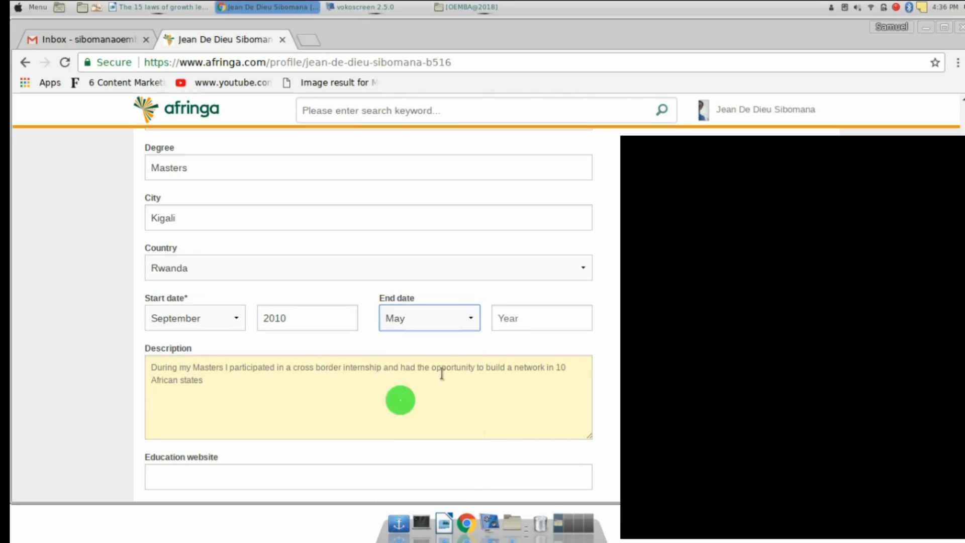
pyautogui.click(514, 325)
pyautogui.write('10')
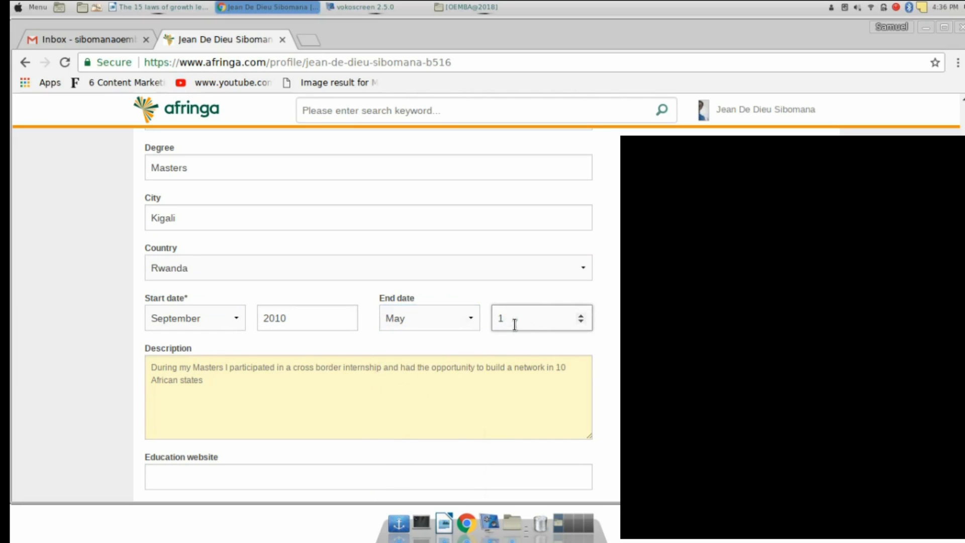
pyautogui.press('BackSpace')
pyautogui.press('BackSpace')
pyautogui.write('2018')
pyautogui.click(191, 381)
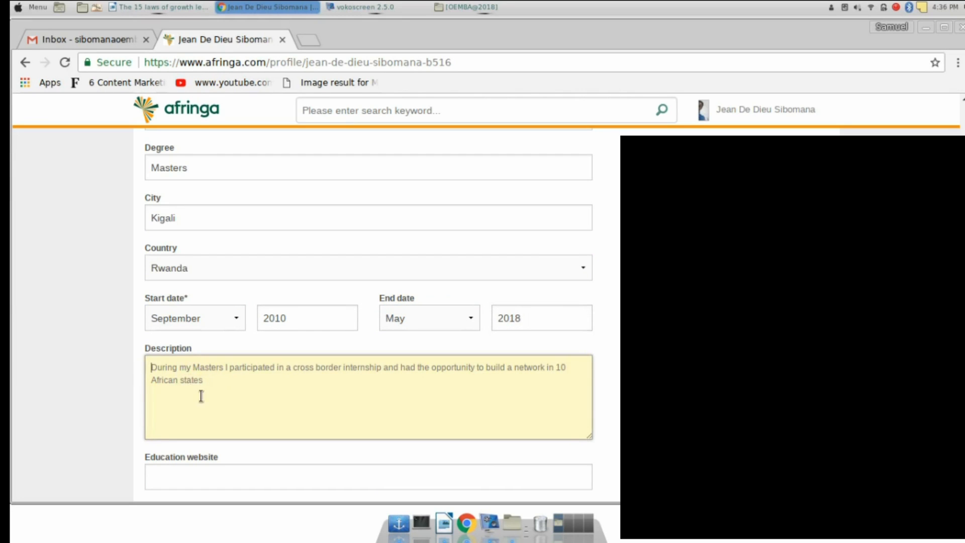
# Describe developing an app to manage the school library during the masters degree
pyautogui.scroll(-3, 200, 394)
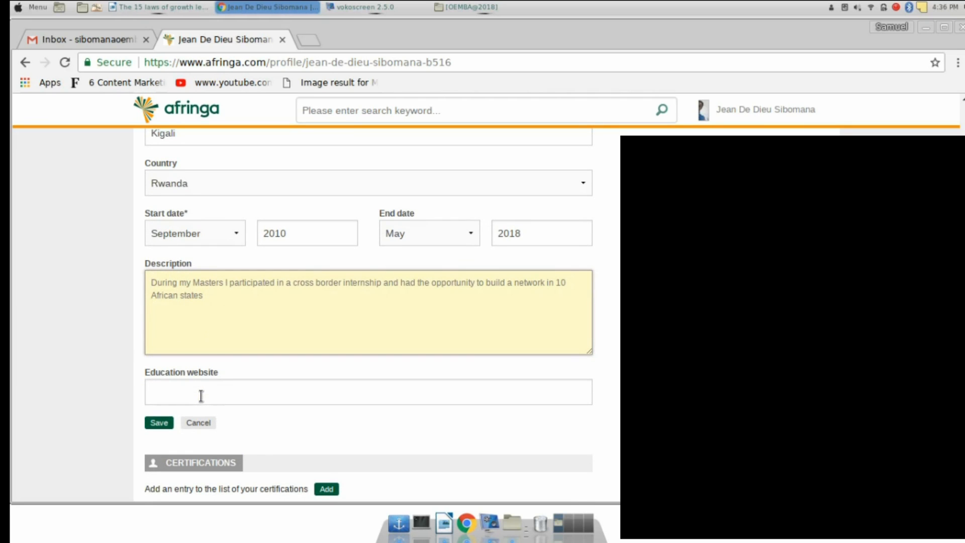
pyautogui.write('During')
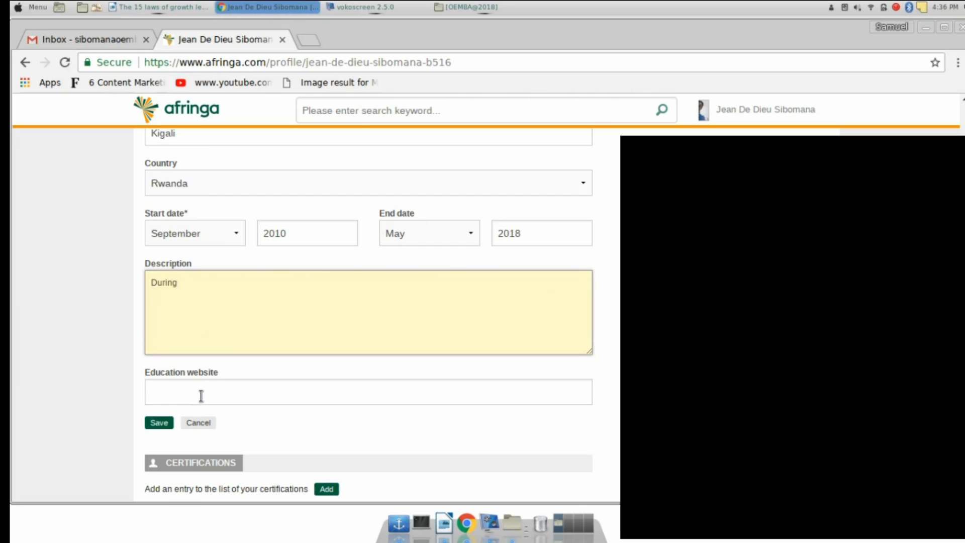
pyautogui.write('my masters degree, I have ')
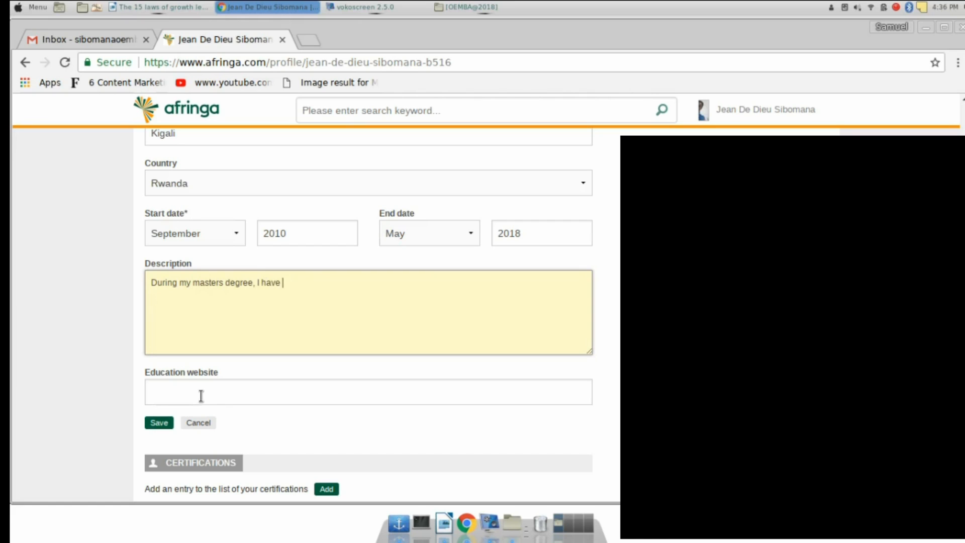
pyautogui.write('got a chance of developi')
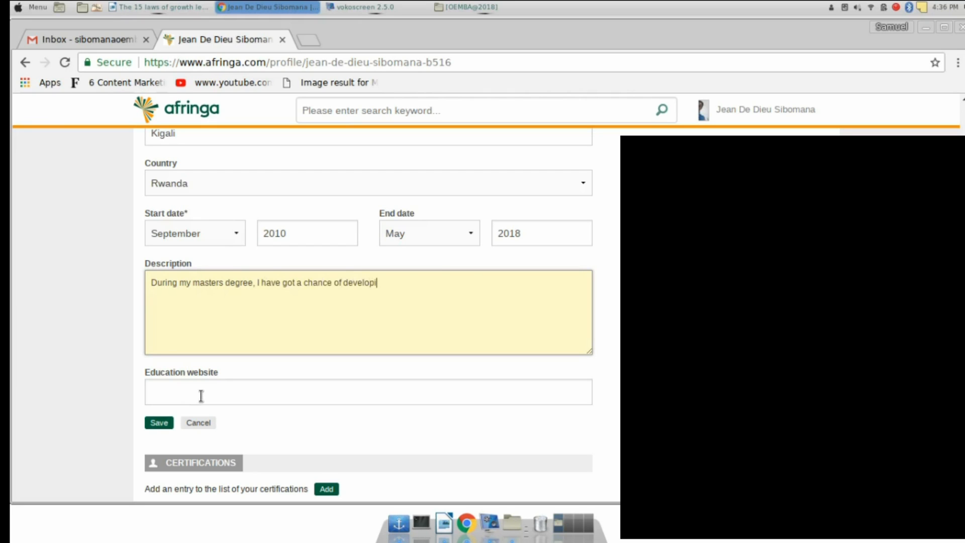
pyautogui.write('ng an app that was used to ')
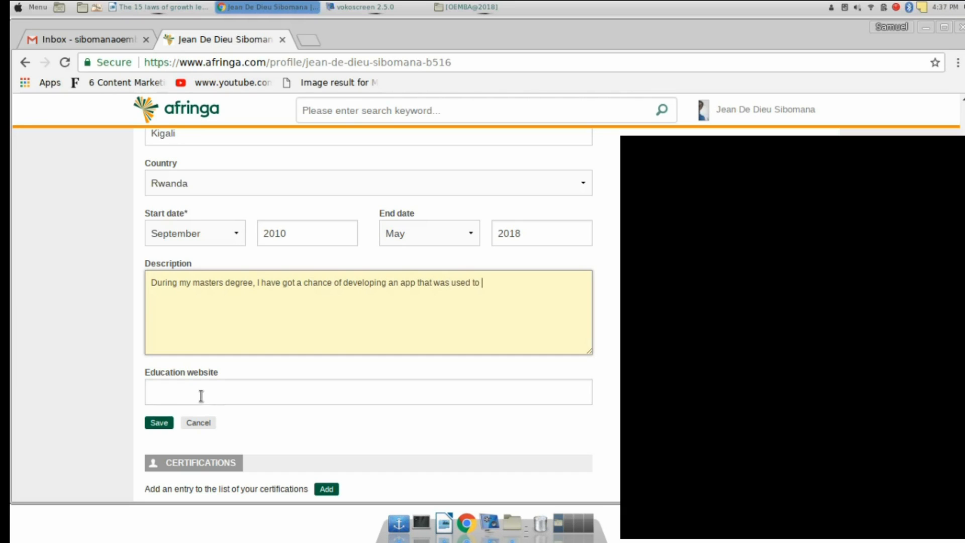
pyautogui.write('manage the school library')
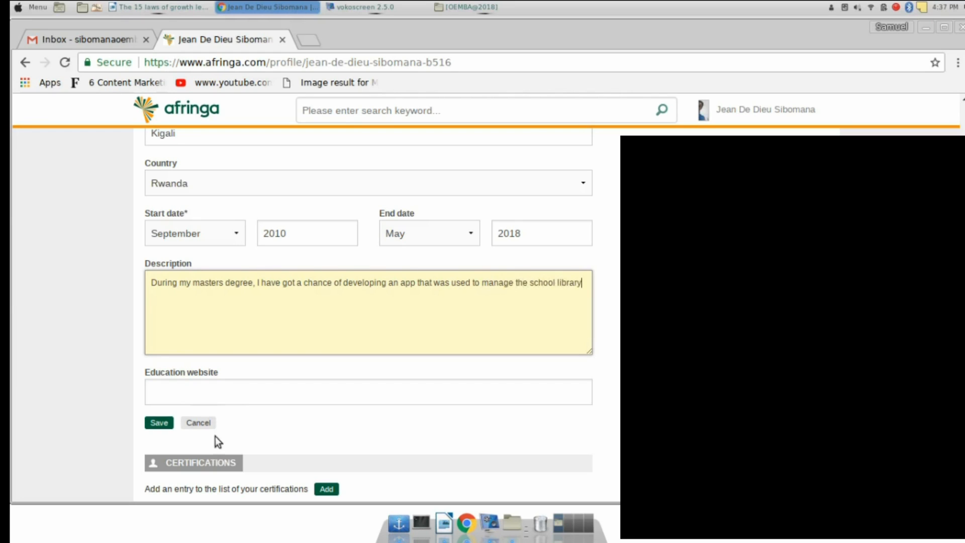
pyautogui.click(232, 394)
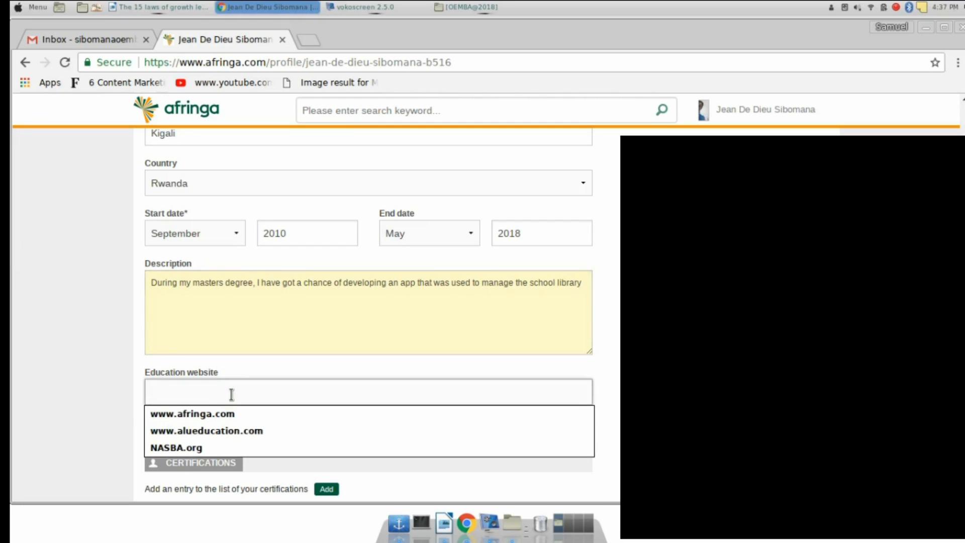
pyautogui.write('w')
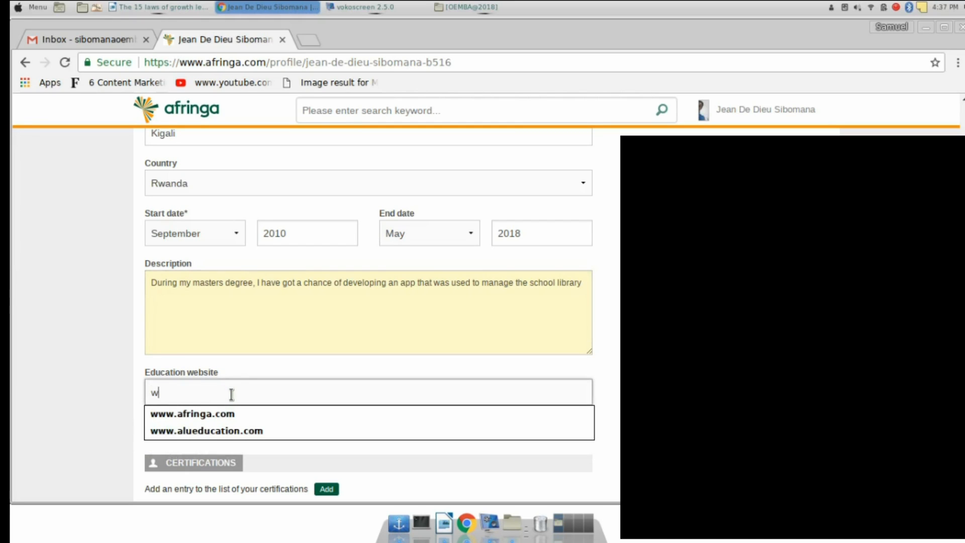
pyautogui.write('ww.al')
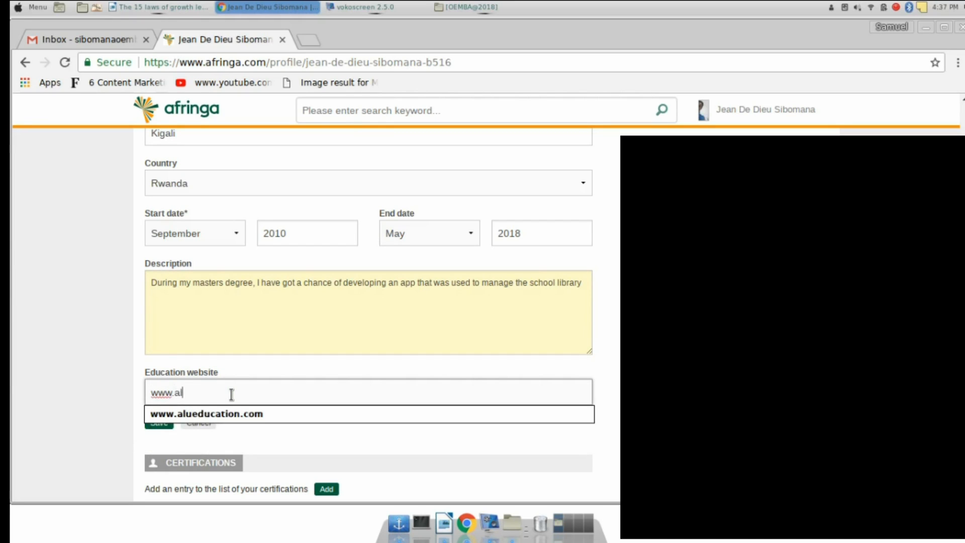
pyautogui.write('ueducation.com')
pyautogui.click(233, 416)
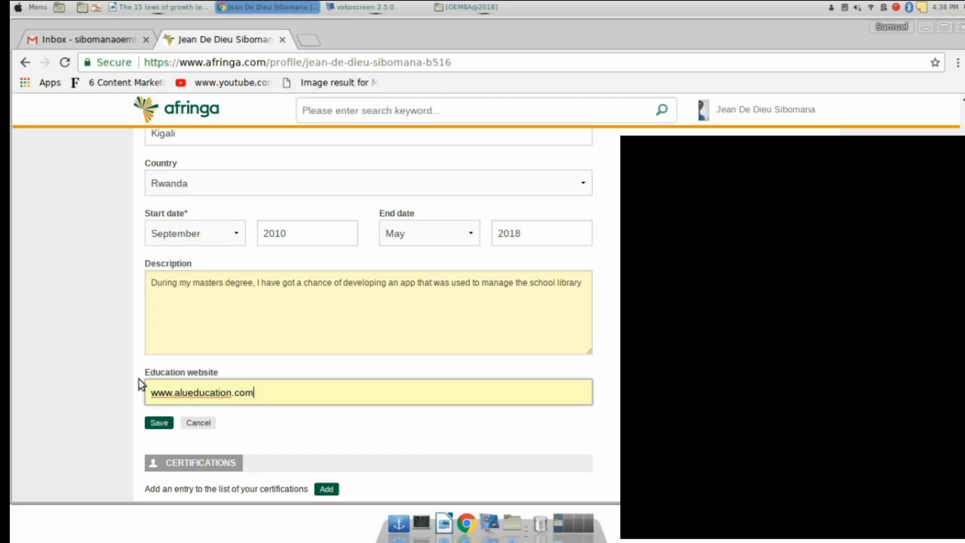
pyautogui.click(160, 421)
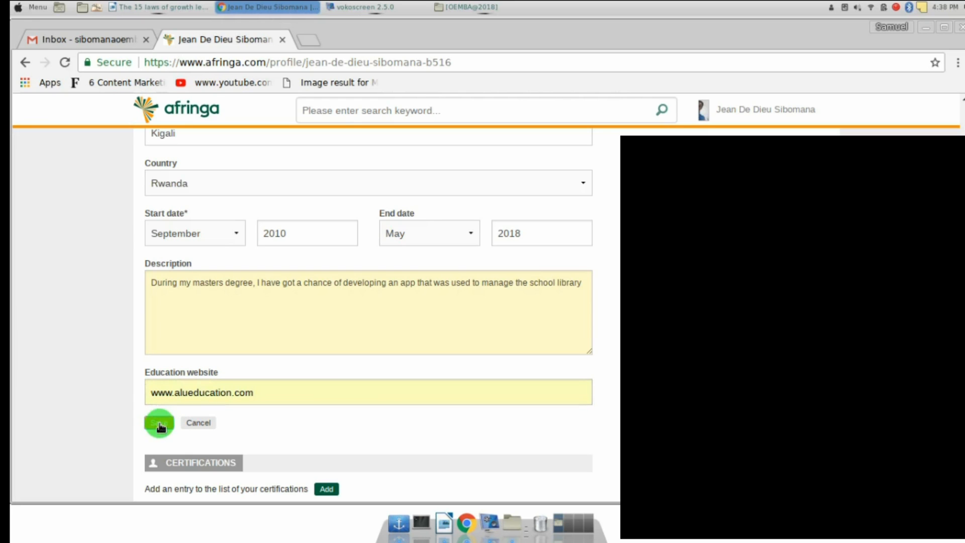
# Scroll down to the Certifications section and start a new certification
pyautogui.scroll(-1, 345, 432)
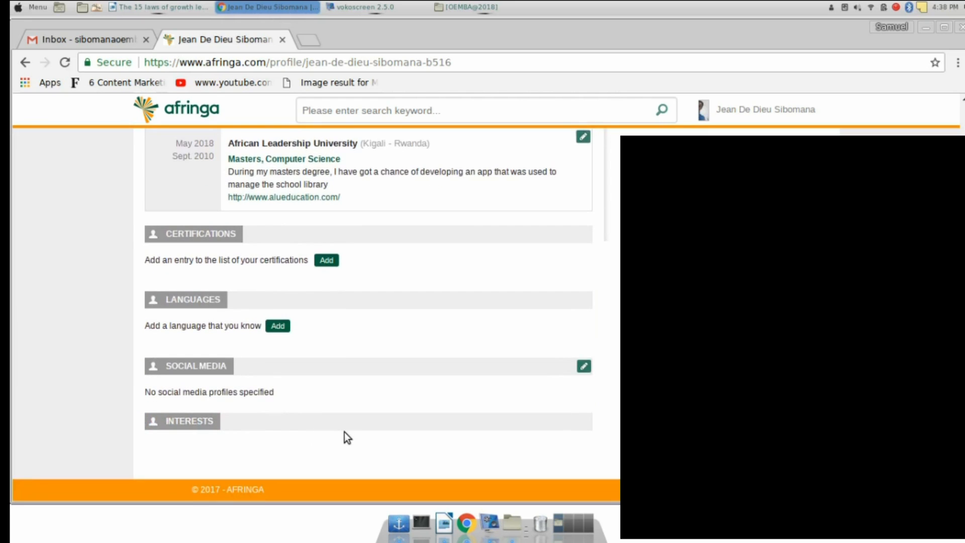
pyautogui.scroll(5, 345, 433)
pyautogui.scroll(-4, 345, 432)
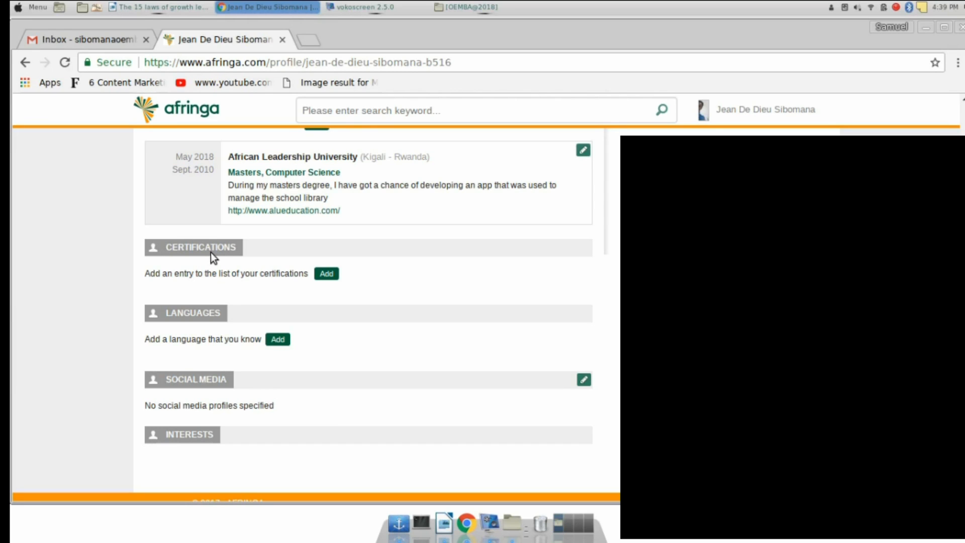
pyautogui.click(327, 274)
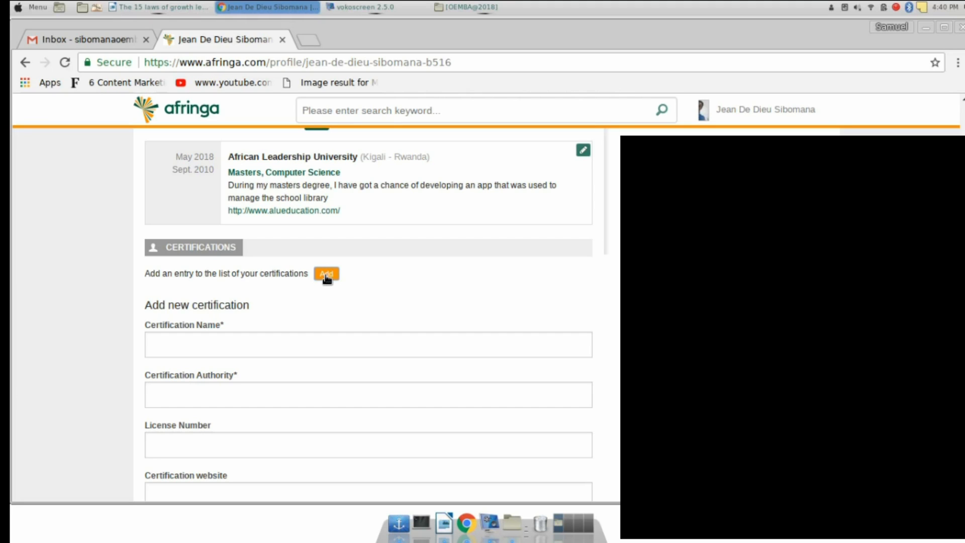
# Name the certification CPA with African Leadership University as the authority
pyautogui.scroll(-2, 327, 279)
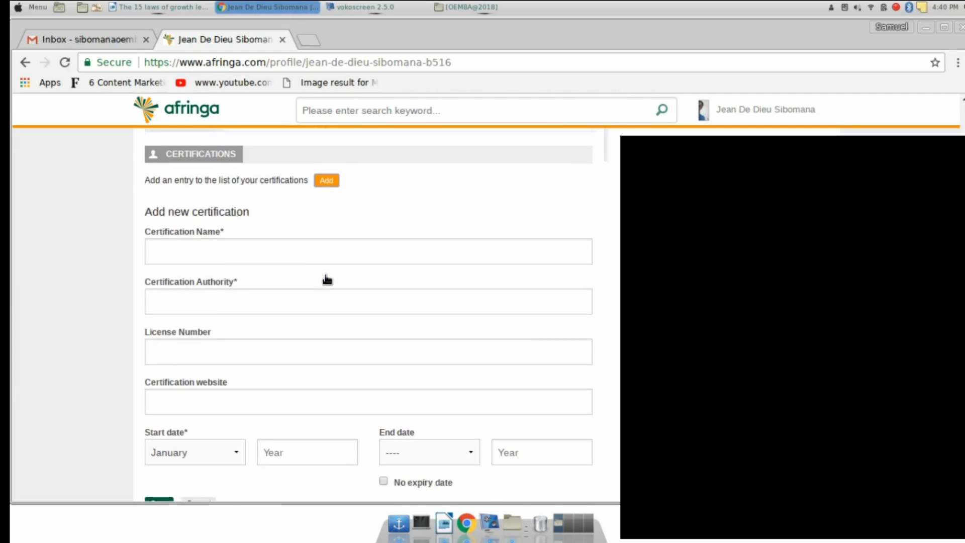
pyautogui.click(222, 247)
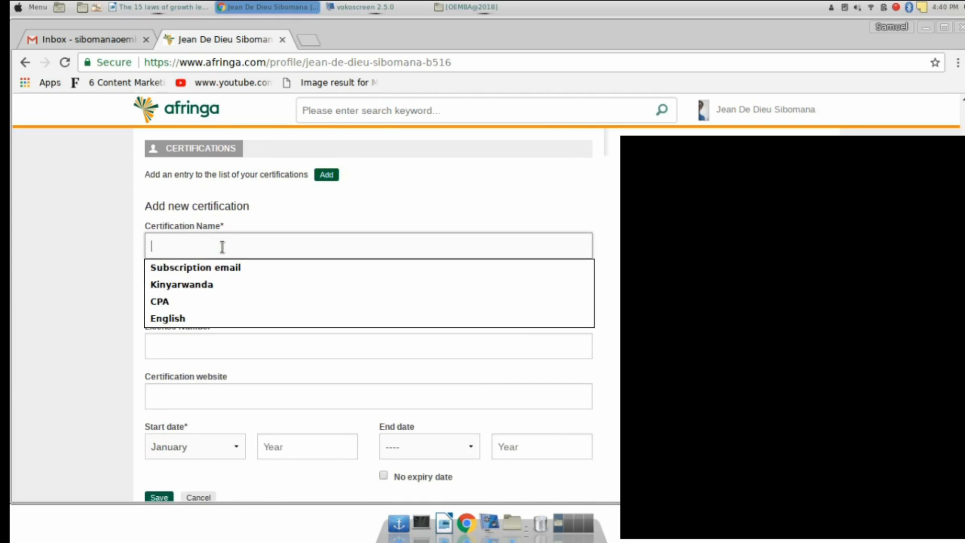
pyautogui.write('CPa')
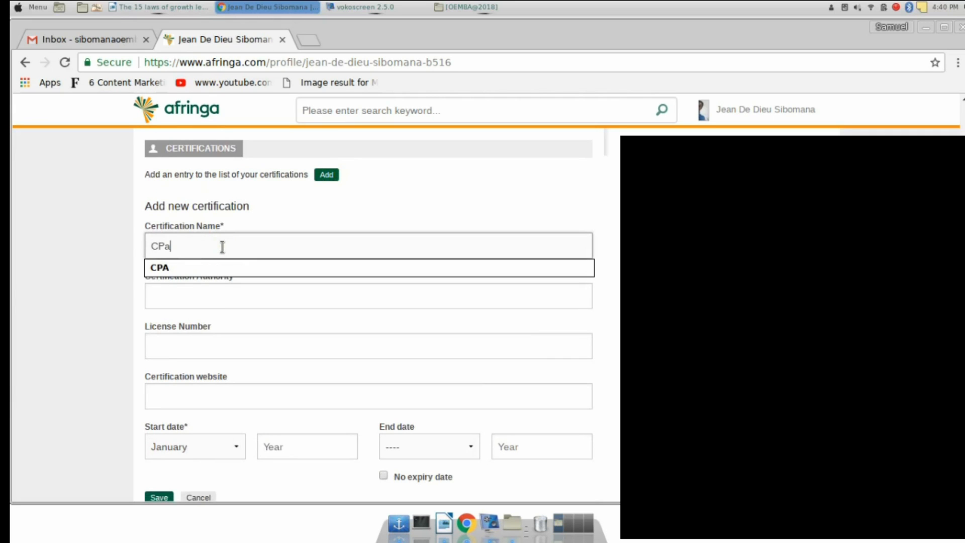
pyautogui.press('BackSpace')
pyautogui.write('A')
pyautogui.click(134, 277)
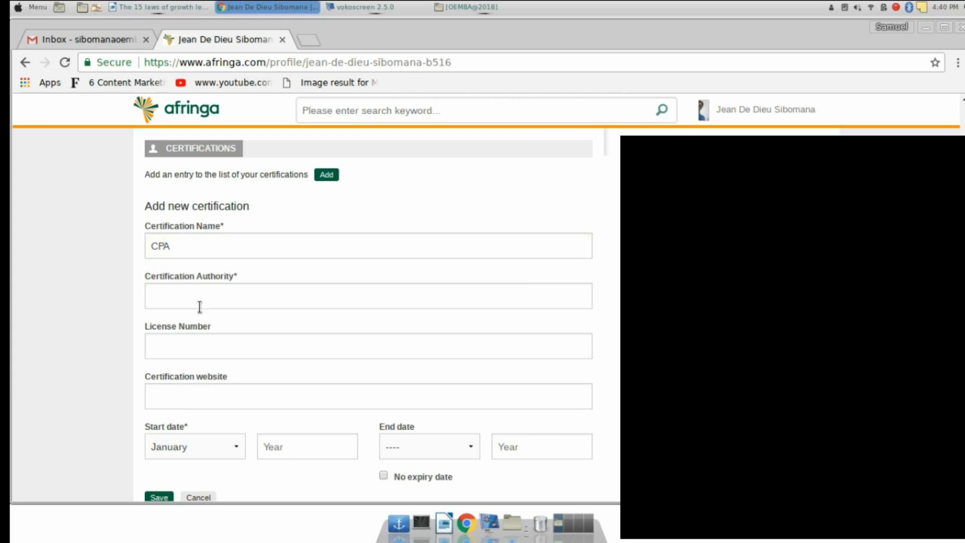
pyautogui.click(156, 301)
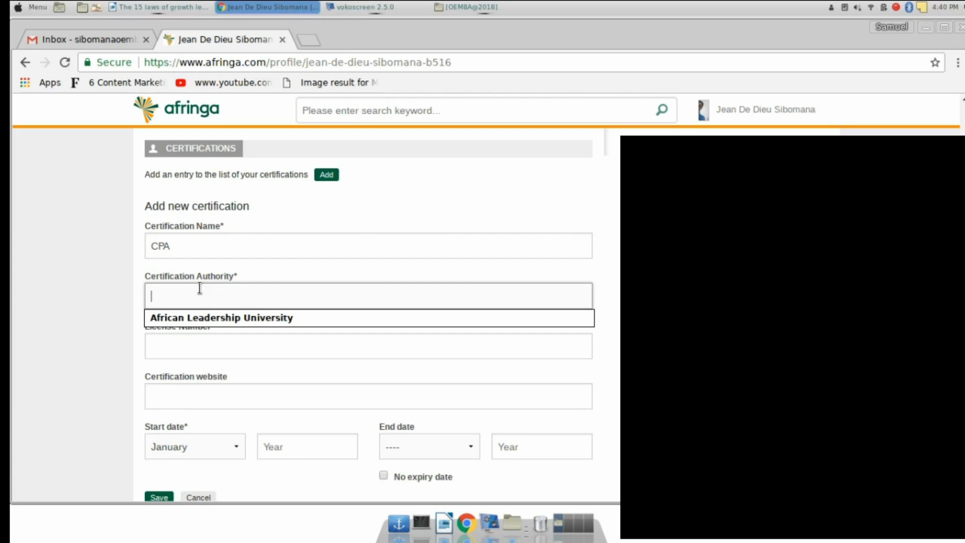
pyautogui.click(200, 320)
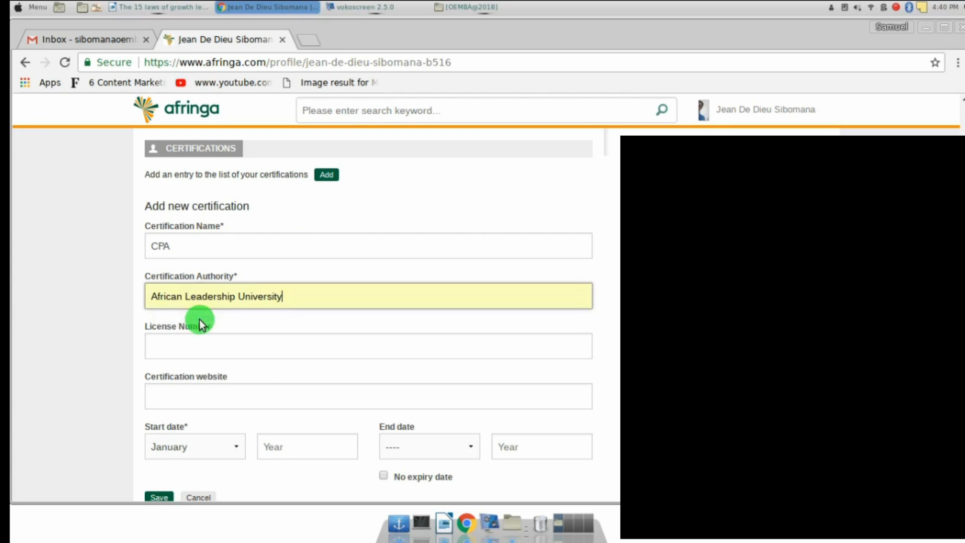
# Enter the licence number and set the certification website to NASBA.org
pyautogui.click(178, 349)
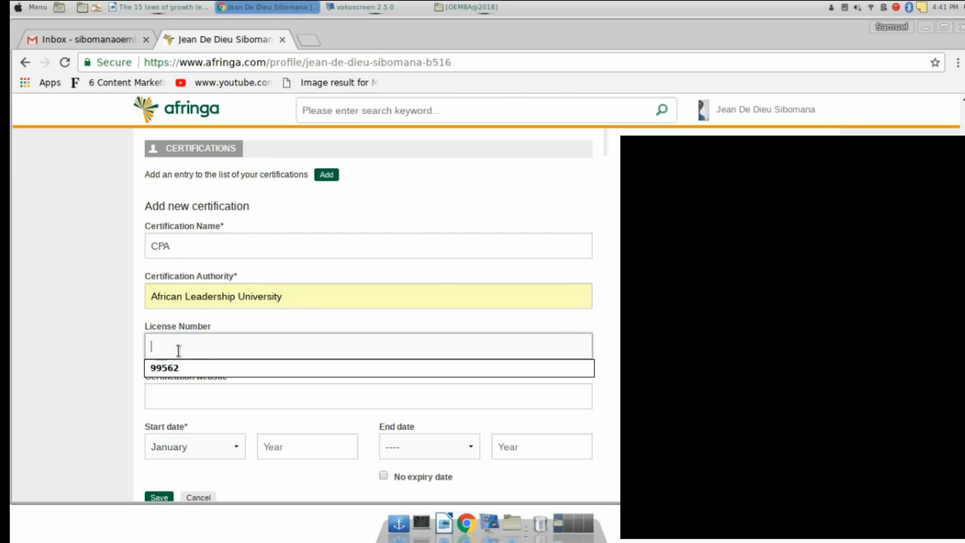
pyautogui.write('9952')
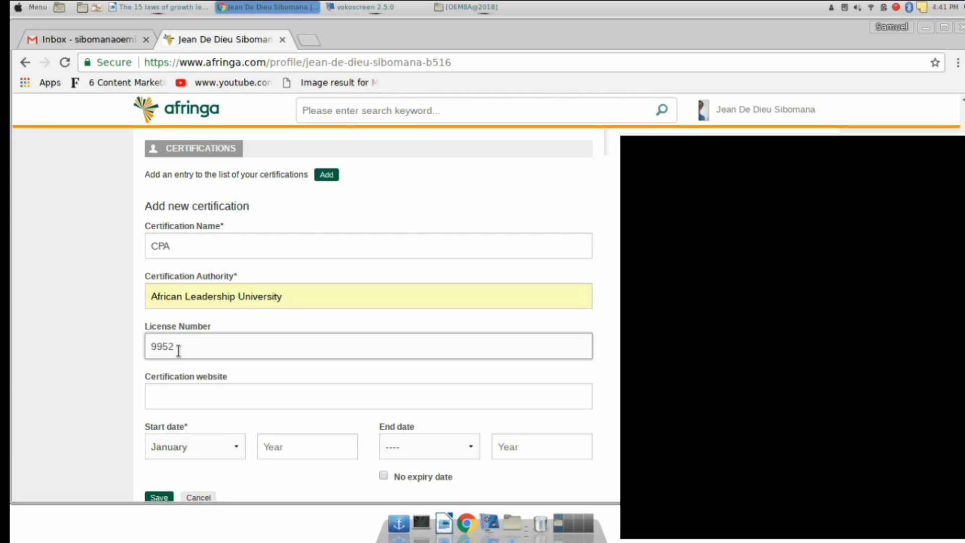
pyautogui.scroll(-3, 177, 395)
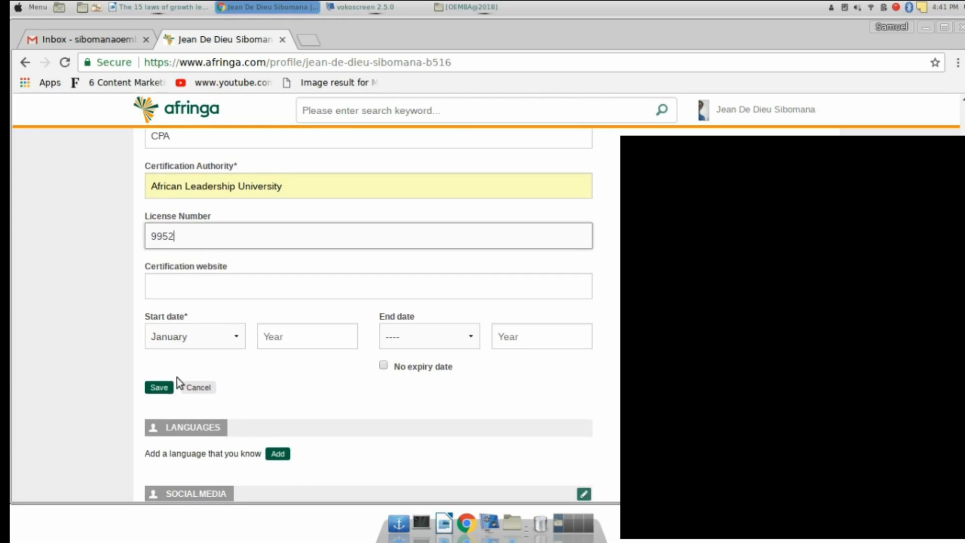
pyautogui.click(171, 289)
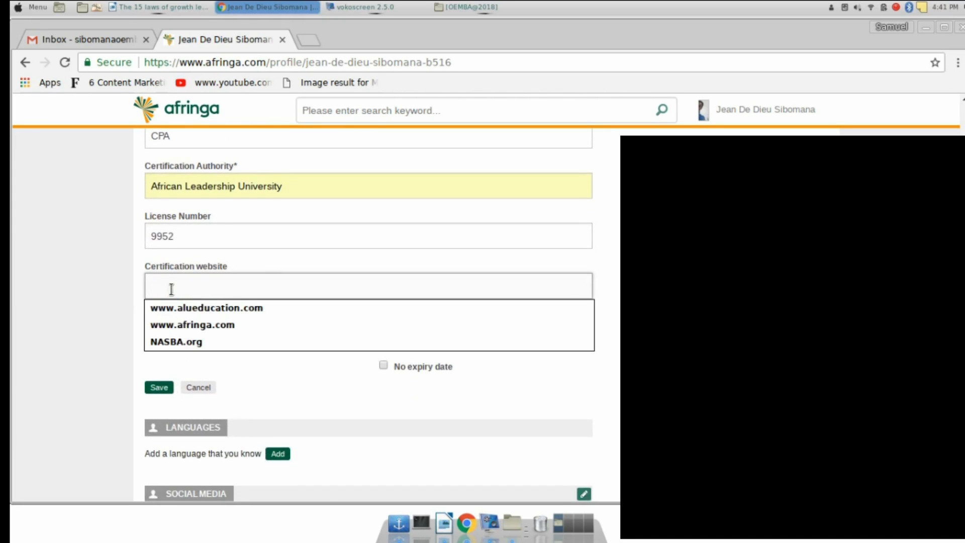
pyautogui.write('N')
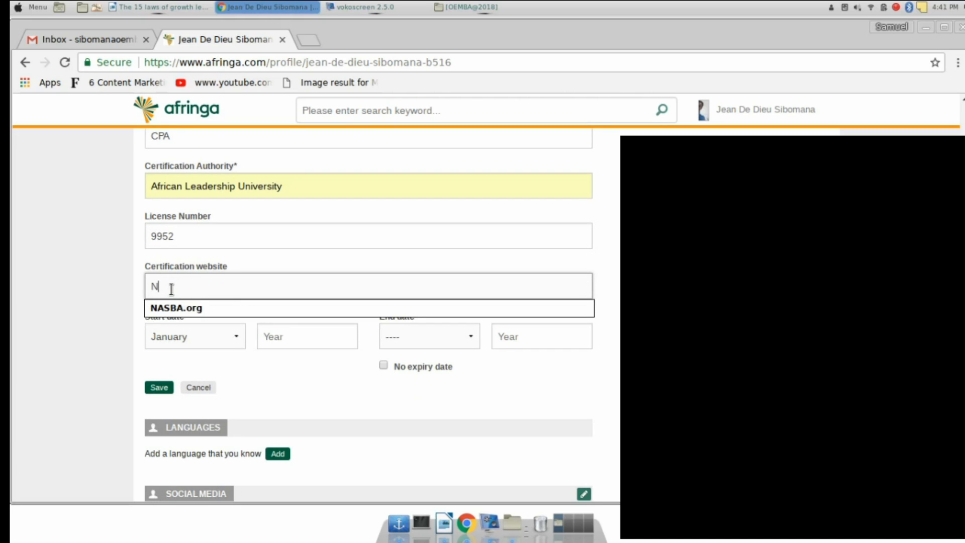
pyautogui.write('ASBA.org')
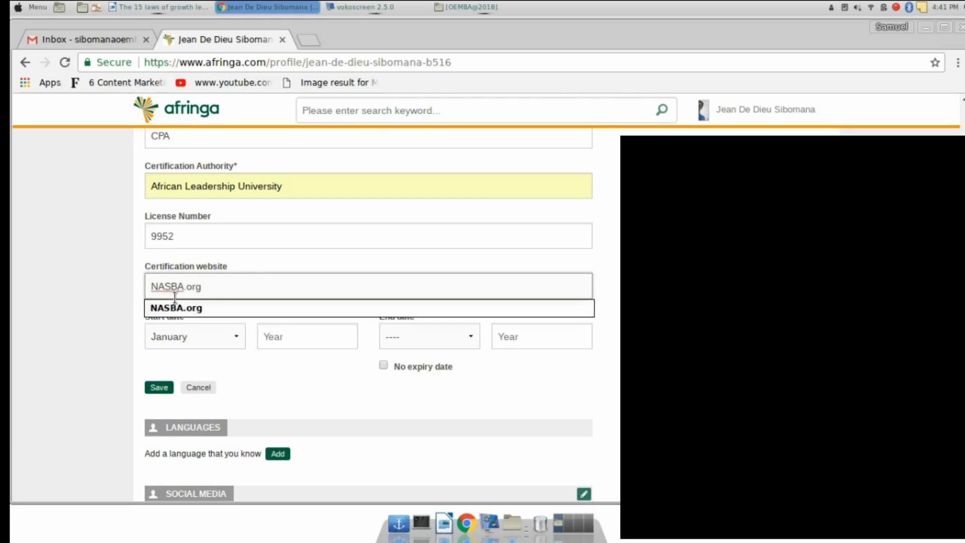
pyautogui.click(175, 310)
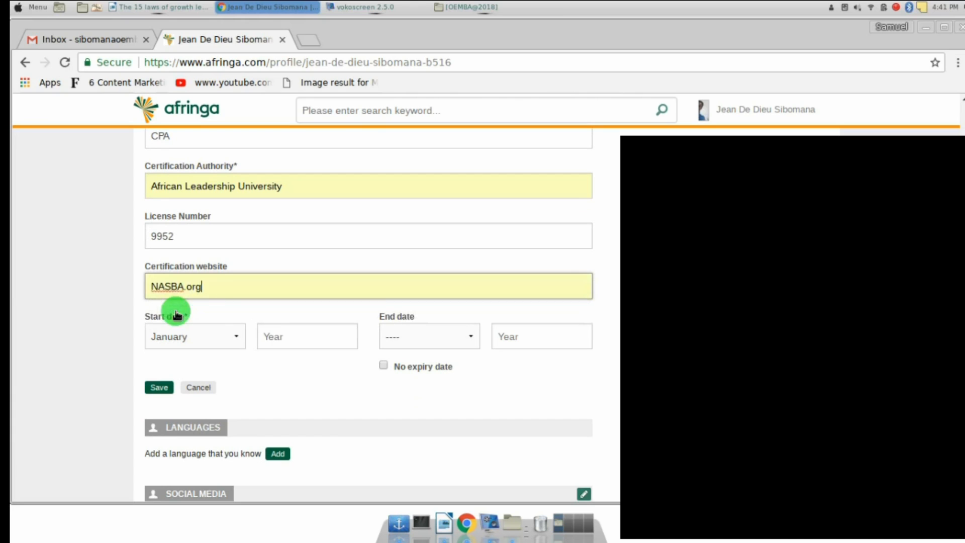
# Set the certification start date to October 2015
pyautogui.click(194, 343)
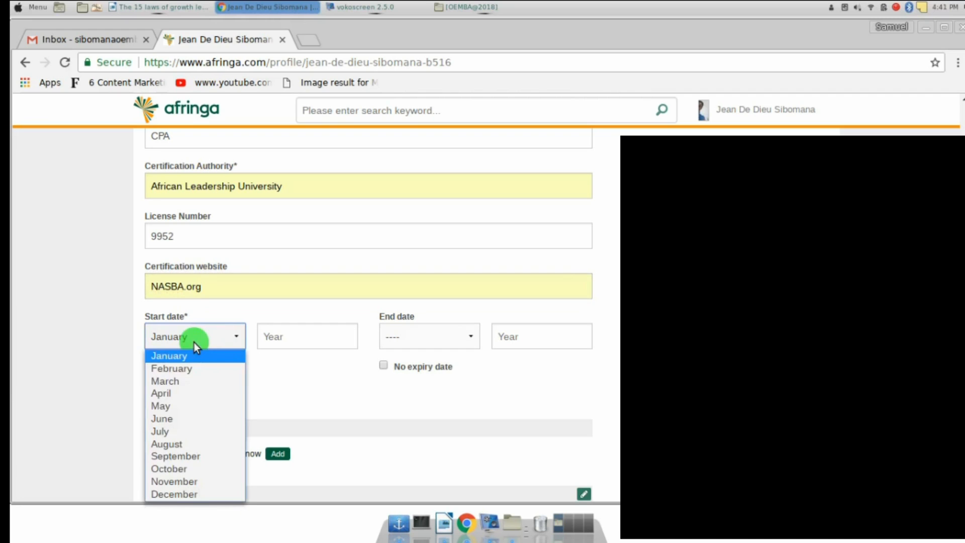
pyautogui.click(164, 468)
pyautogui.click(275, 337)
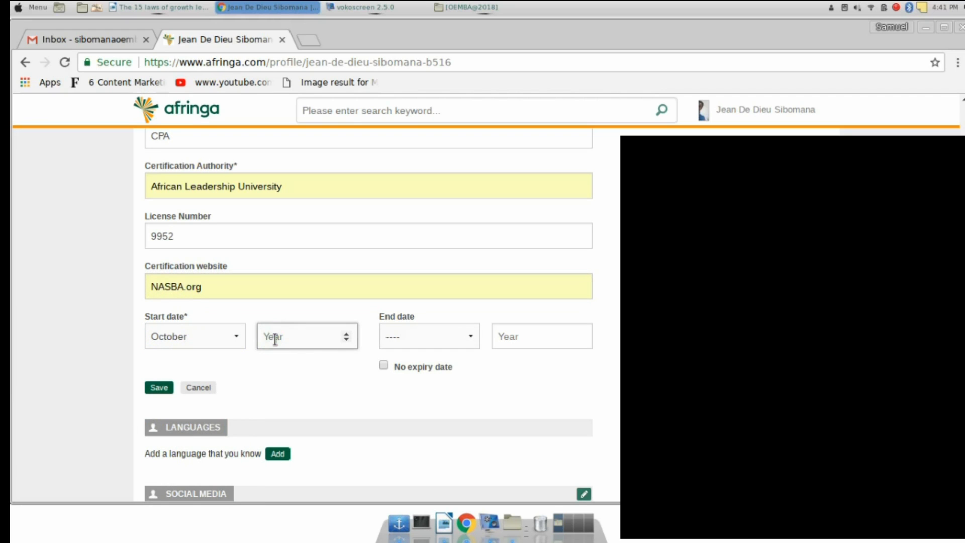
pyautogui.write('2015')
# Enter end date September 2018, then mark No expiry date and save the CPA certification
pyautogui.click(418, 342)
pyautogui.click(408, 278)
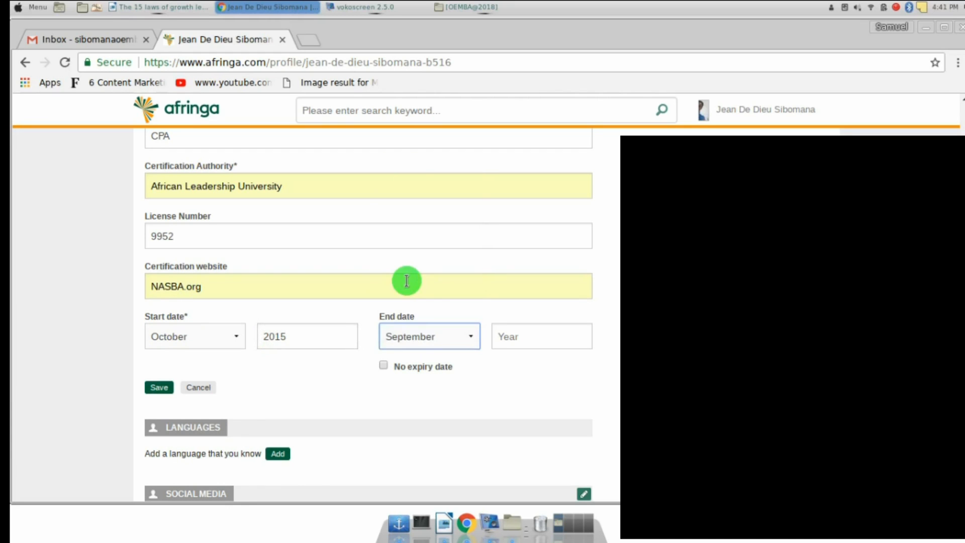
pyautogui.click(523, 333)
pyautogui.write('2018')
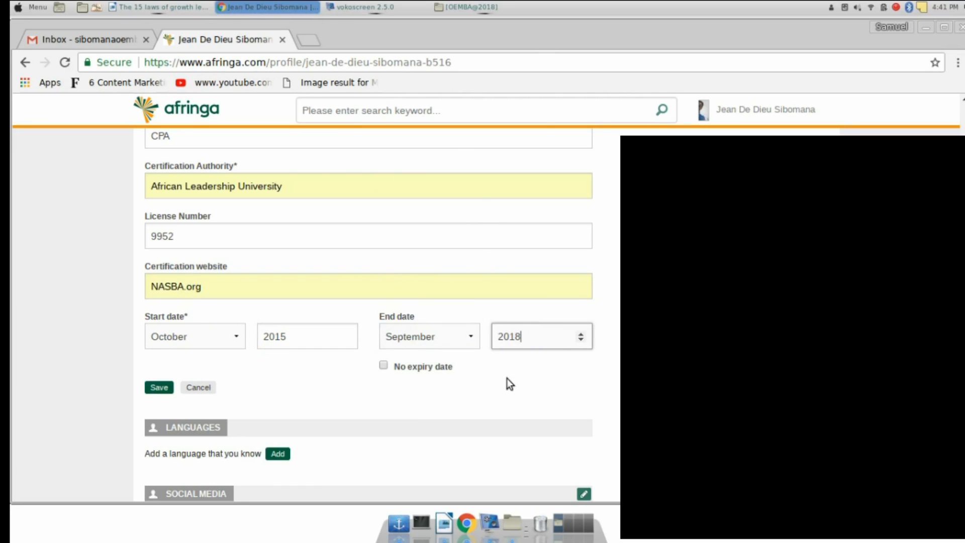
pyautogui.click(472, 388)
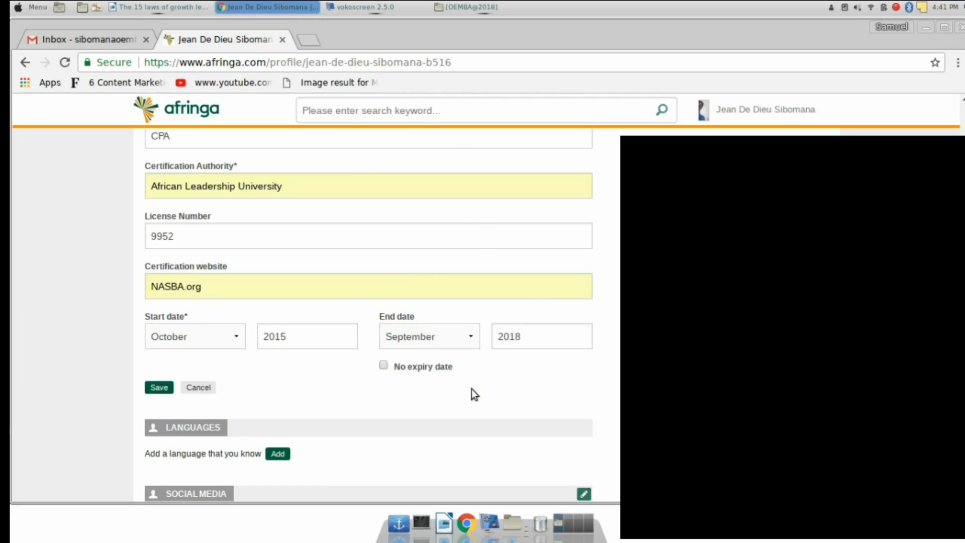
pyautogui.click(385, 368)
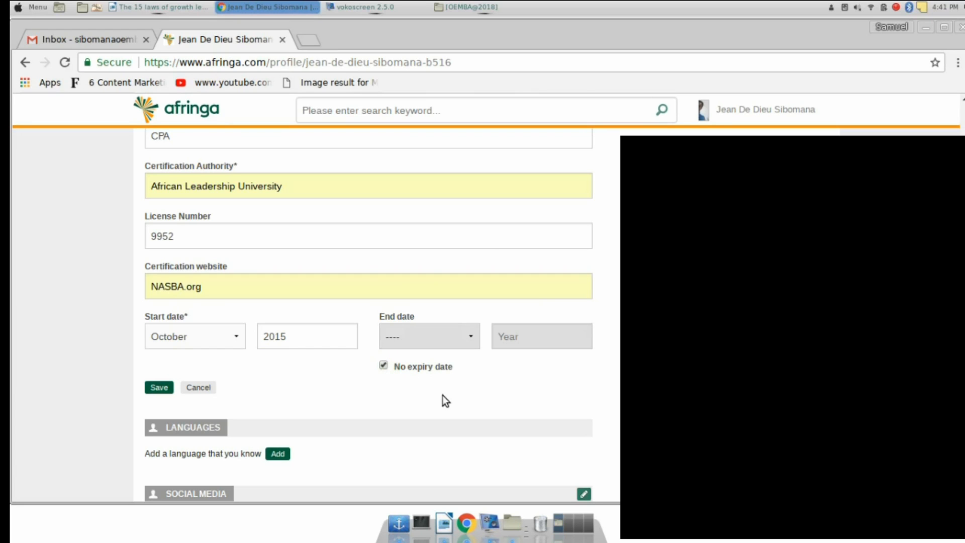
pyautogui.click(159, 388)
# Scroll to the Languages section and open an empty Add new language form
pyautogui.scroll(3, 347, 312)
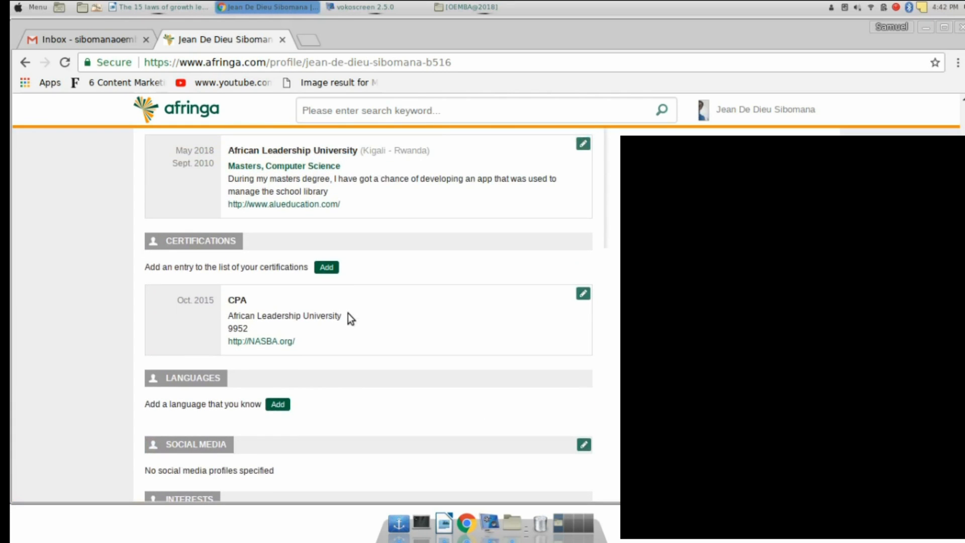
pyautogui.scroll(-3, 348, 313)
pyautogui.scroll(5, 348, 313)
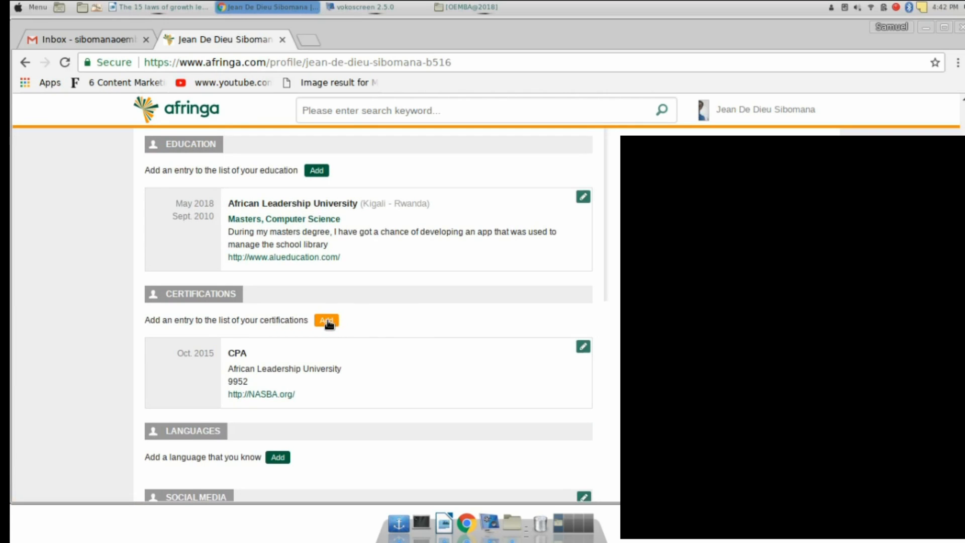
pyautogui.scroll(-3, 475, 338)
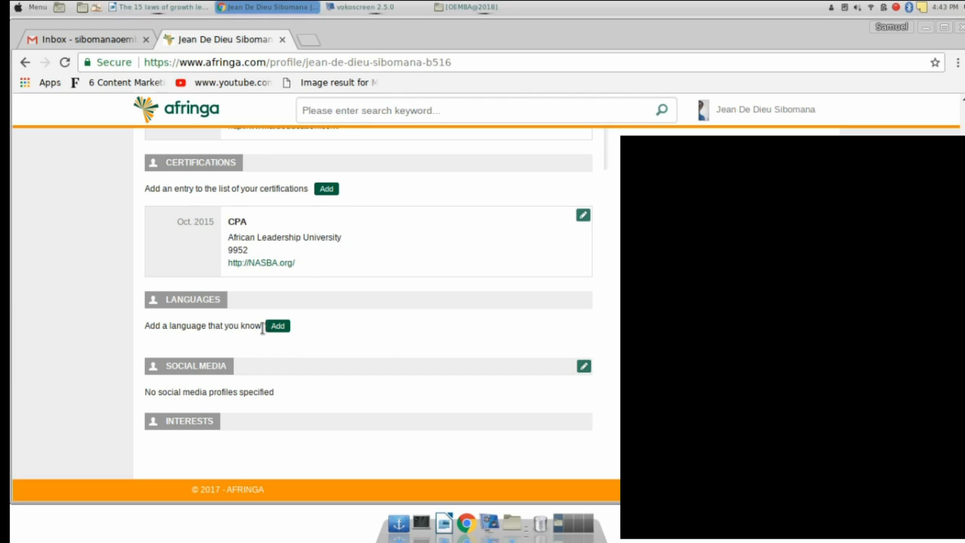
pyautogui.click(278, 326)
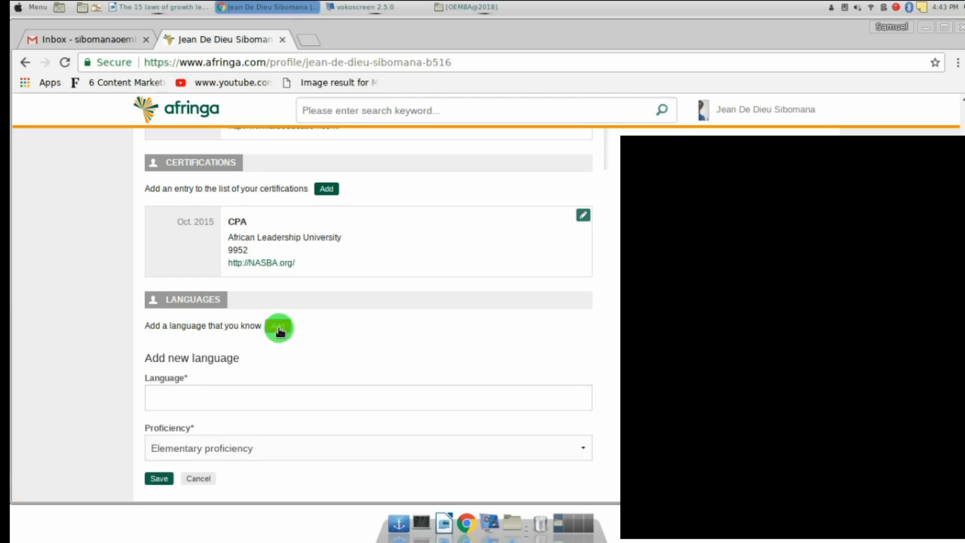
# Add English with Full professional proficiency to the Languages list
pyautogui.scroll(-2, 424, 355)
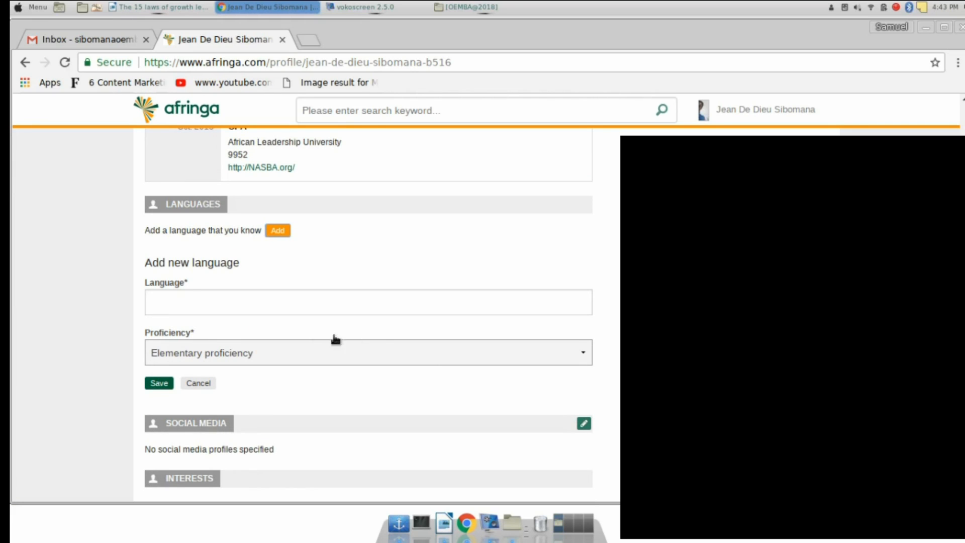
pyautogui.click(254, 303)
pyautogui.write('E')
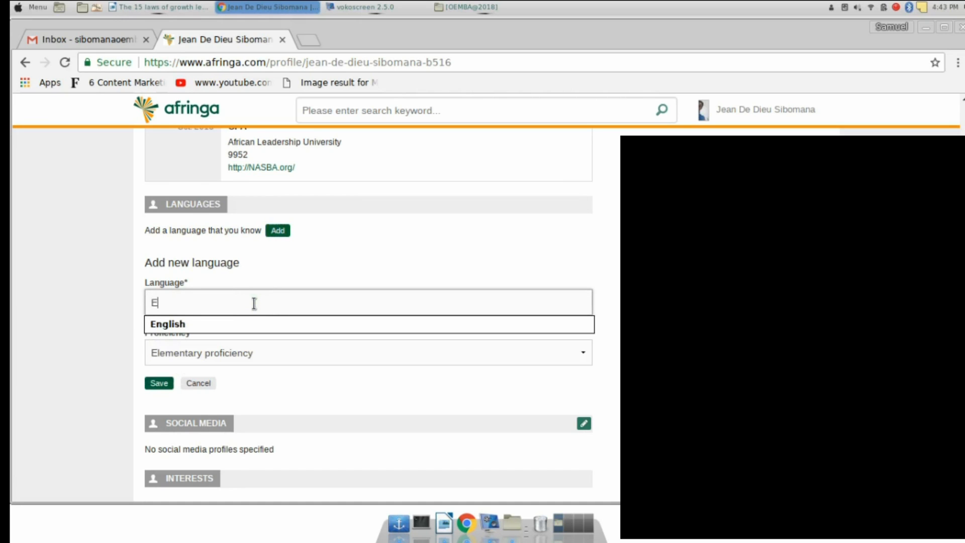
pyautogui.write('nglish')
pyautogui.click(220, 327)
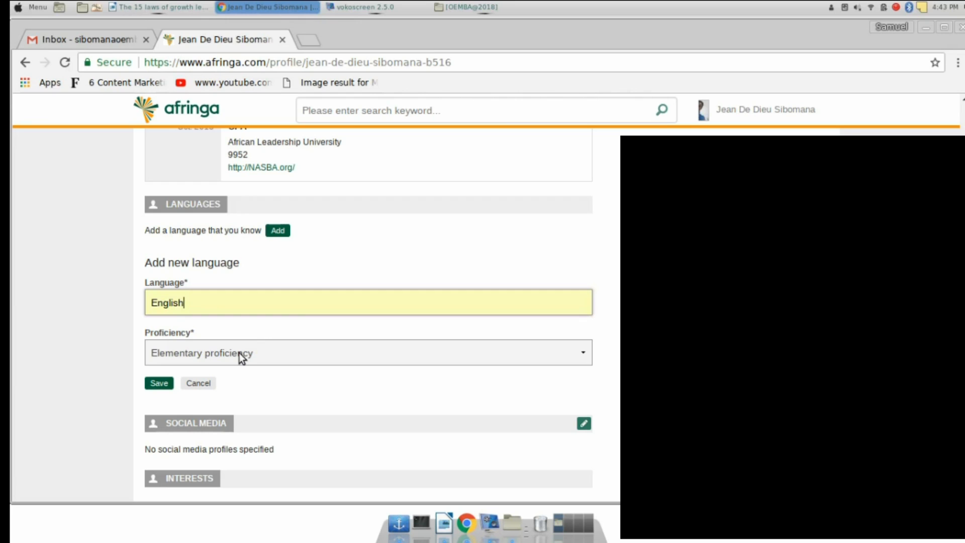
pyautogui.click(583, 354)
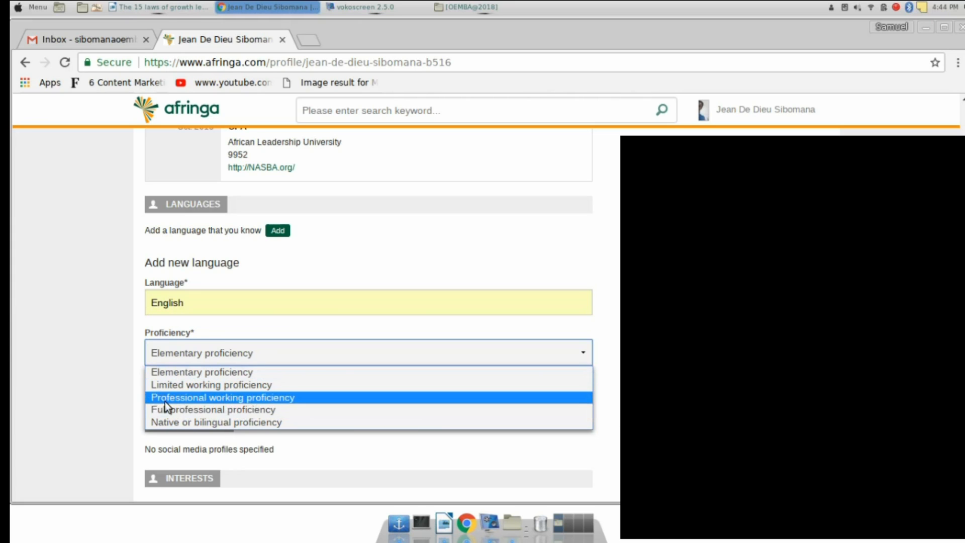
pyautogui.click(214, 414)
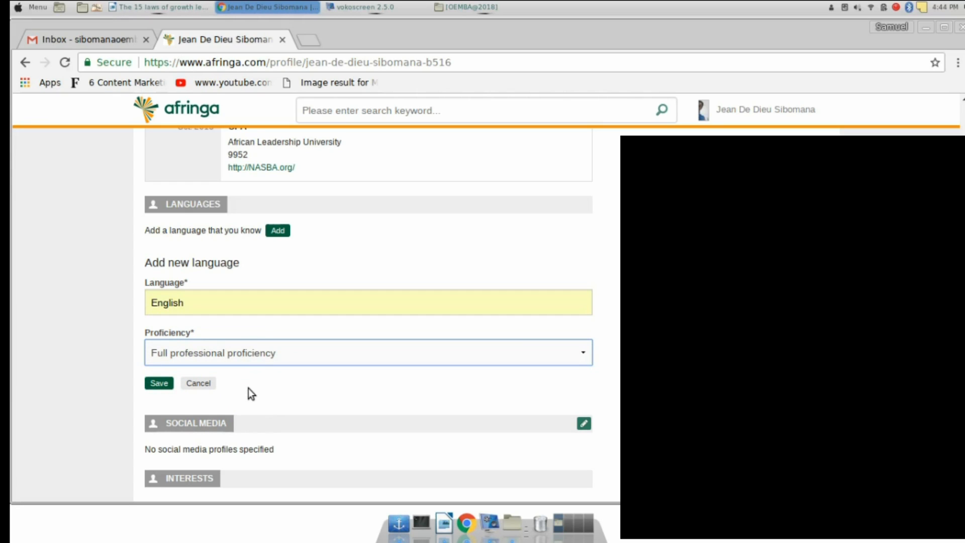
pyautogui.click(154, 384)
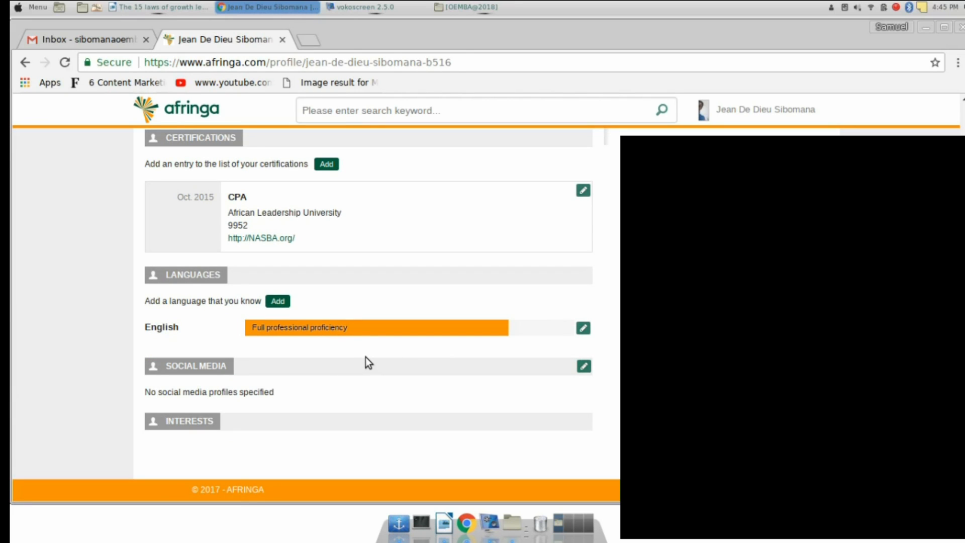
# Add Swahili as a second language with Professional working proficiency
pyautogui.click(278, 302)
pyautogui.click(185, 303)
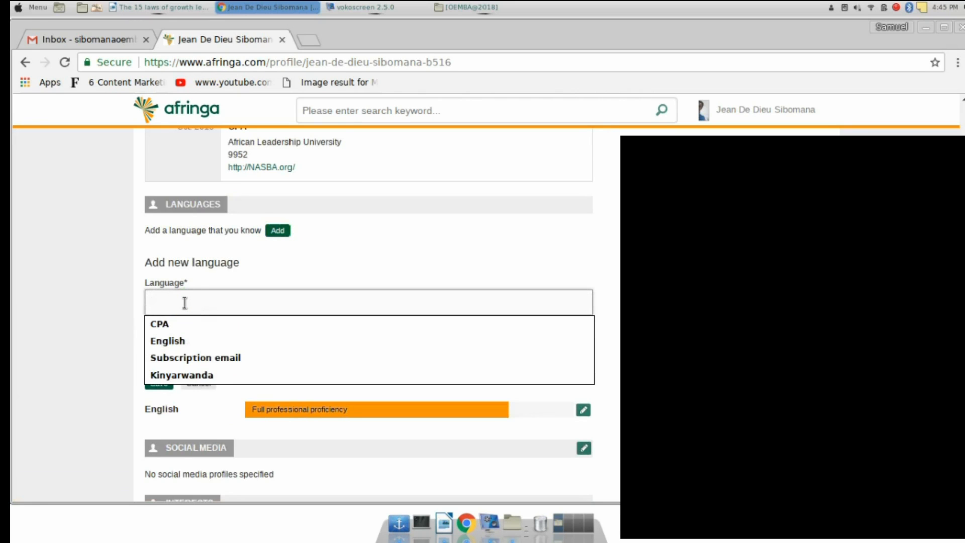
pyautogui.write('K')
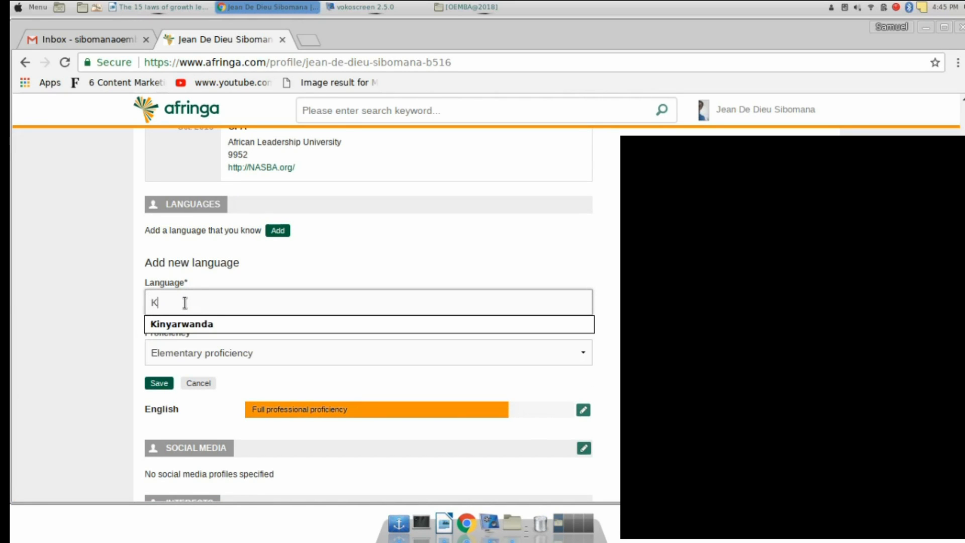
pyautogui.press('BackSpace')
pyautogui.write('S')
pyautogui.write('ahili')
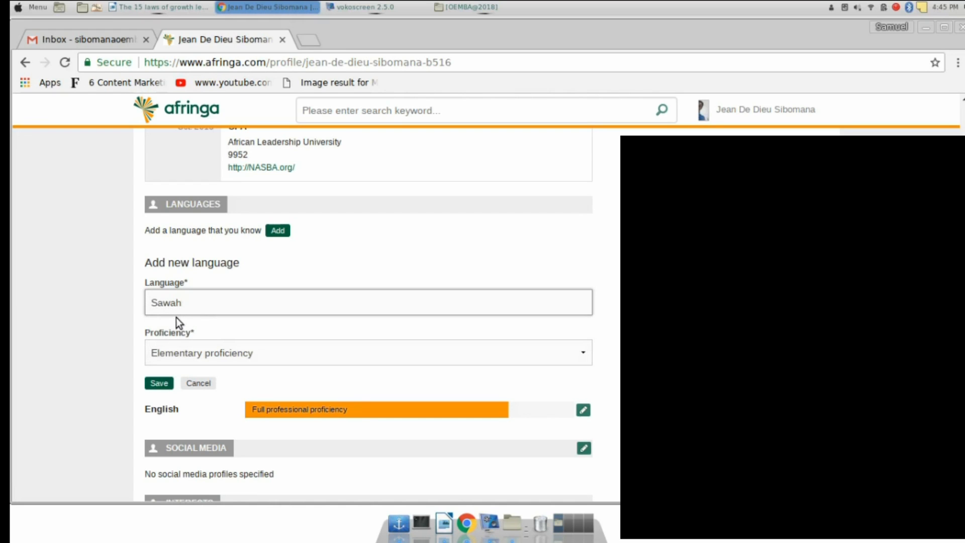
pyautogui.press('BackSpace')
pyautogui.press('BackSpace')
pyautogui.press('BackSpace')
pyautogui.press('BackSpace')
pyautogui.write('wahili')
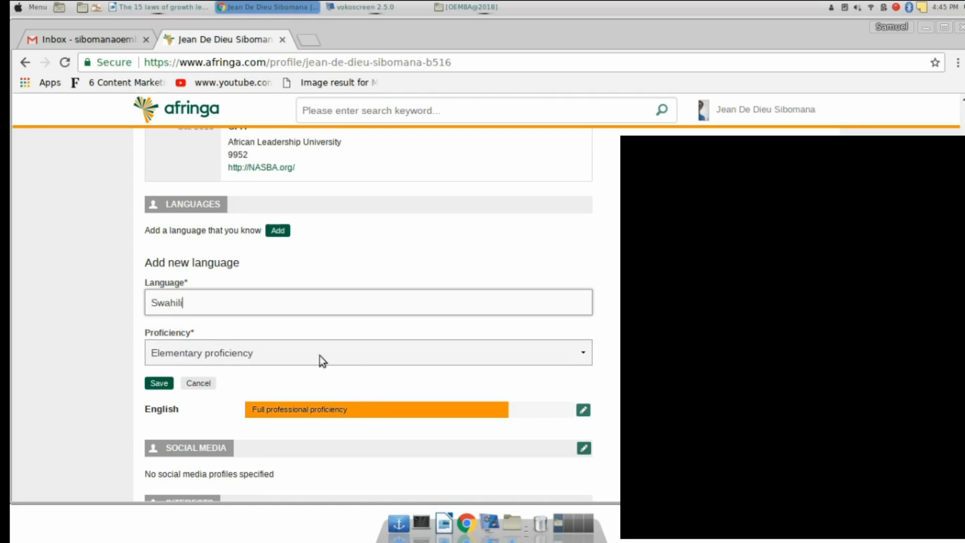
pyautogui.click(585, 357)
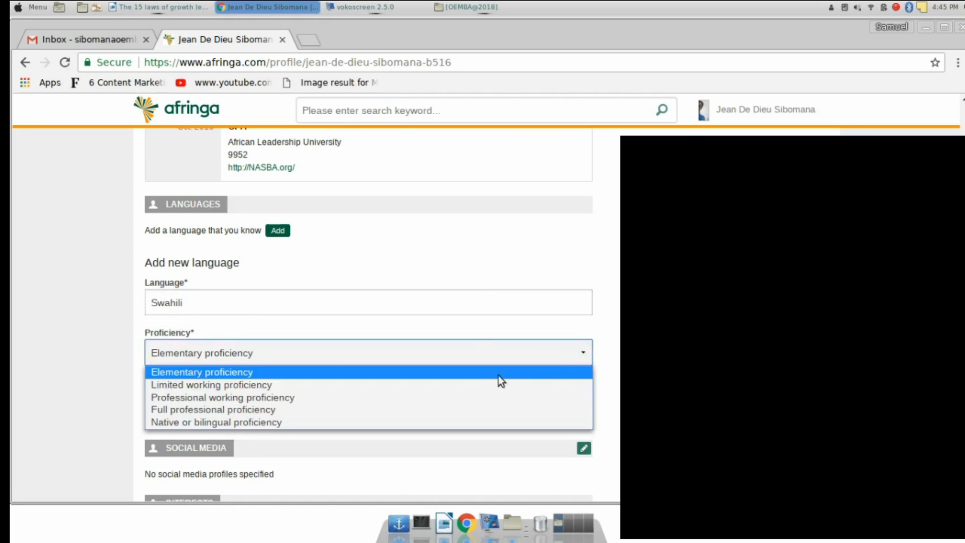
pyautogui.click(204, 401)
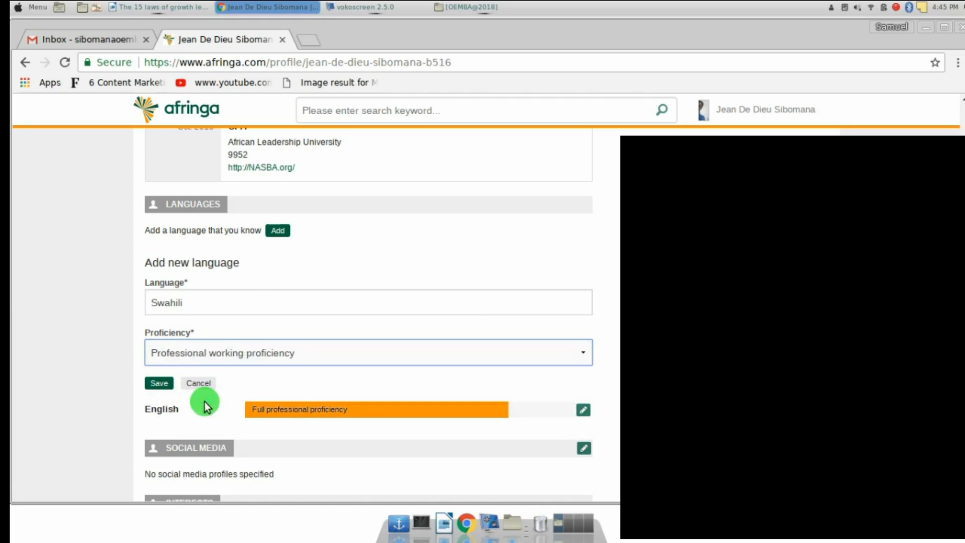
pyautogui.click(158, 384)
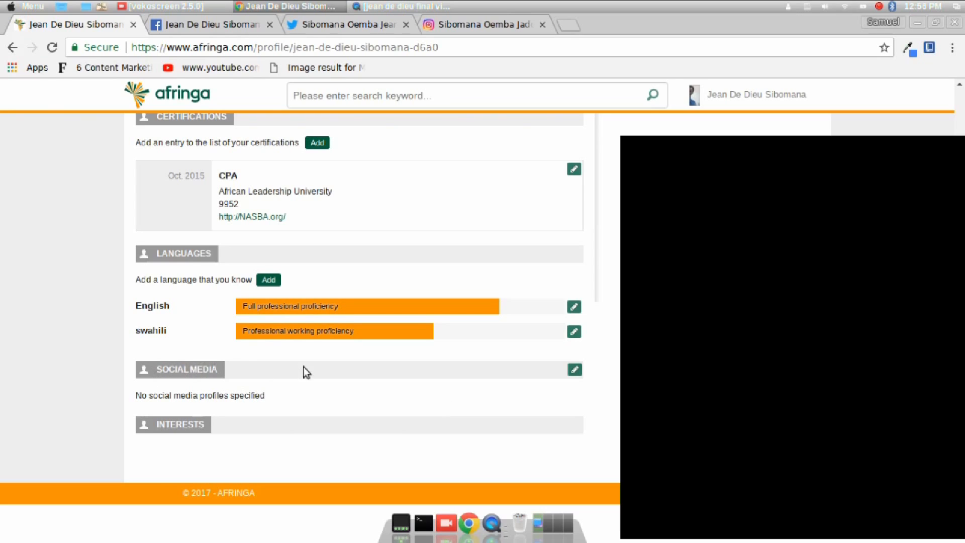
# Open the Social Media section for editing and place the cursor in the Facebook field
pyautogui.click(572, 371)
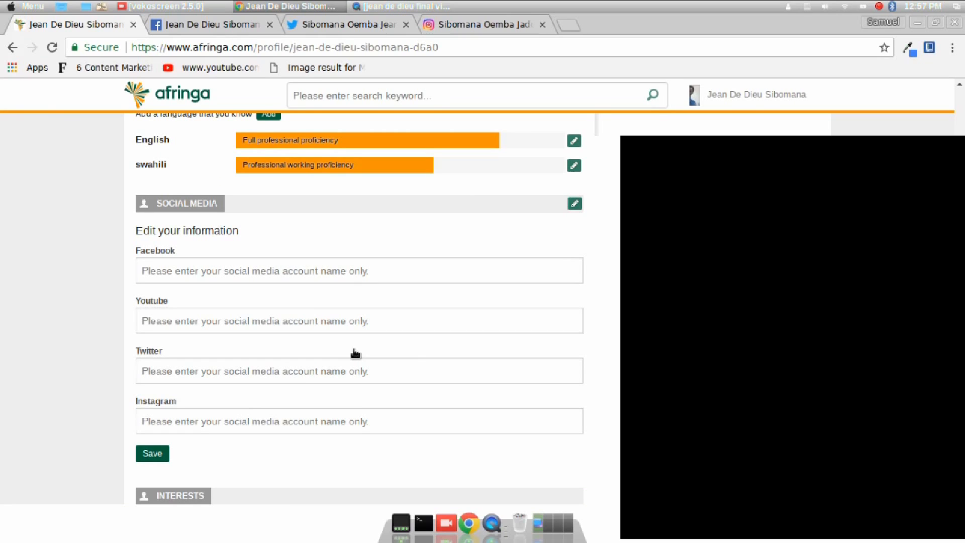
pyautogui.click(183, 270)
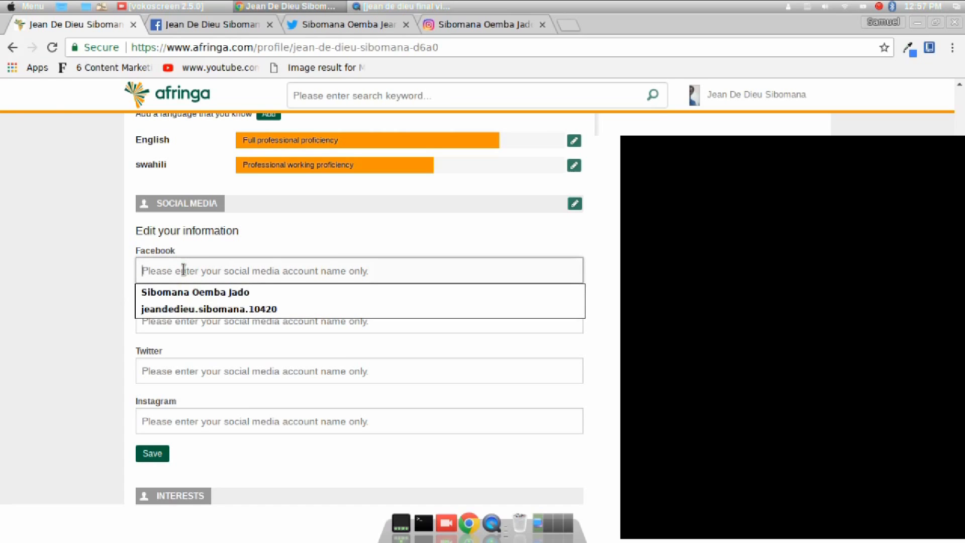
# Select the account name at the end of the Facebook profile URL for copying
pyautogui.click(198, 25)
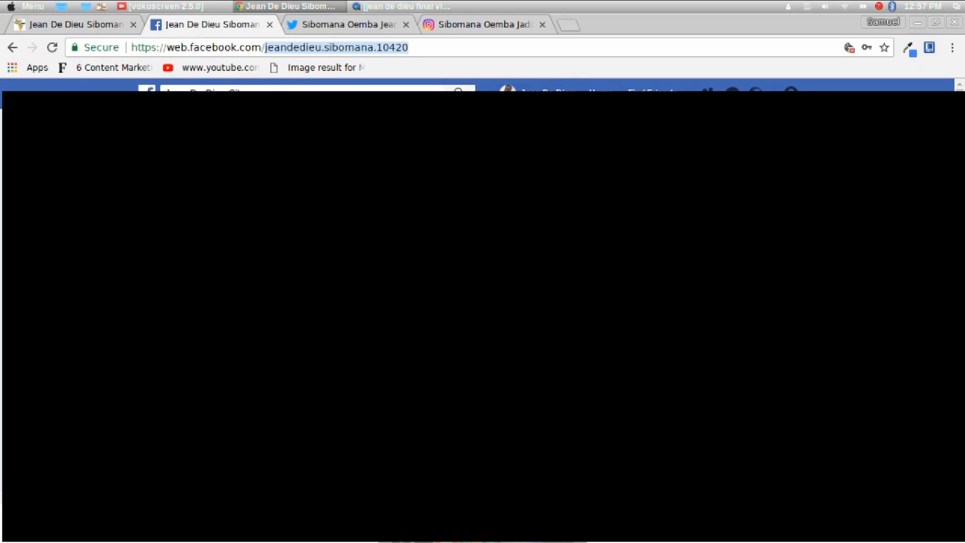
pyautogui.click(429, 44)
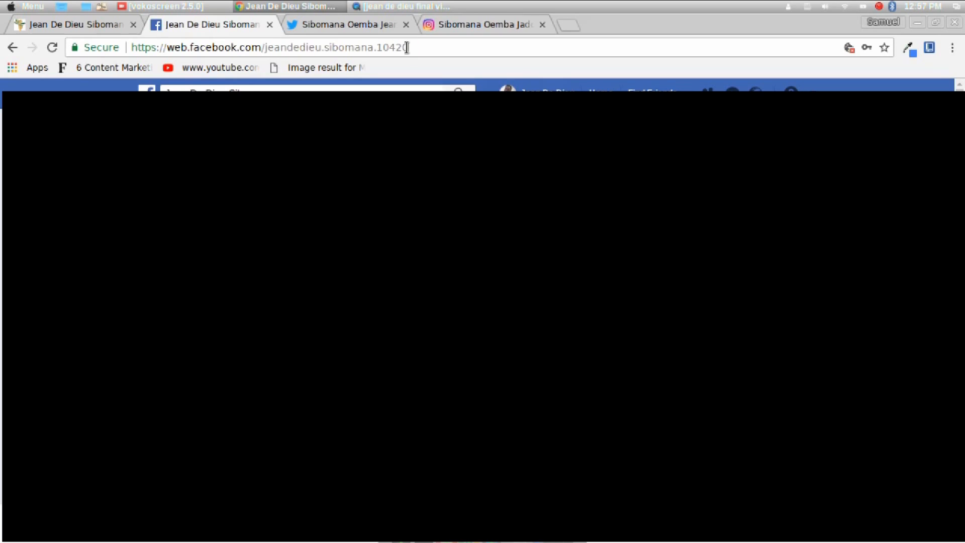
pyautogui.moveTo(409, 48); pyautogui.dragTo(265, 48)
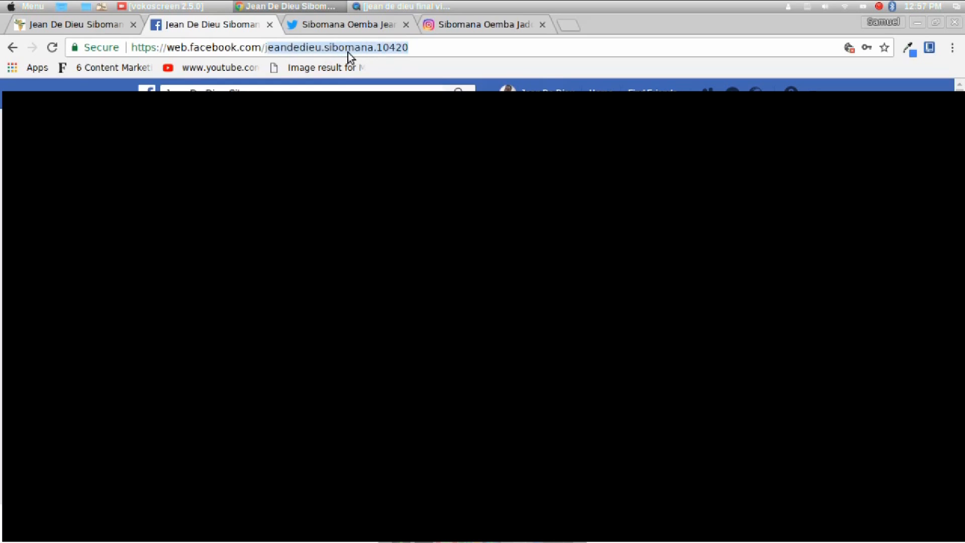
pyautogui.hotkey('shift', 'Left')
pyautogui.hotkey('ctrl', 'c')
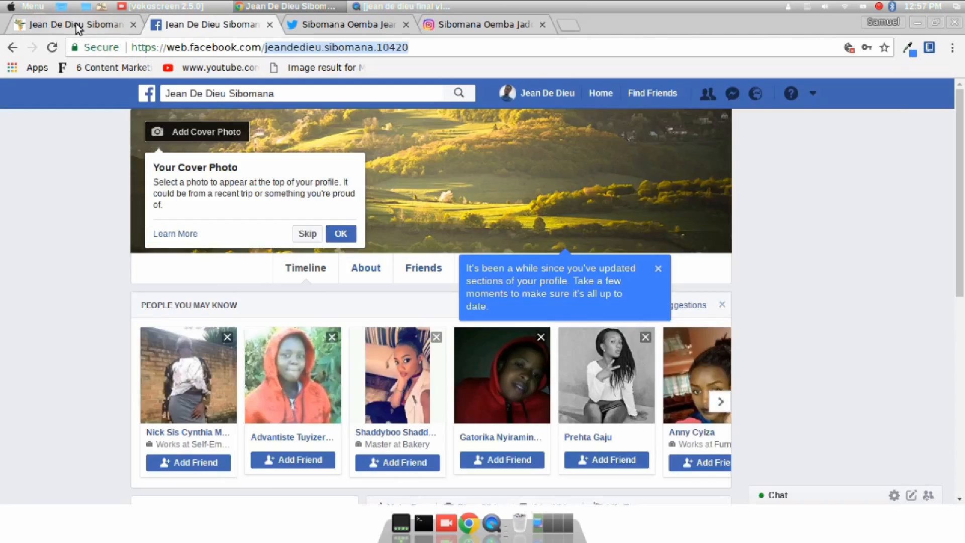
pyautogui.click(78, 24)
# Paste the copied Facebook account name into the Facebook field
pyautogui.click(167, 271)
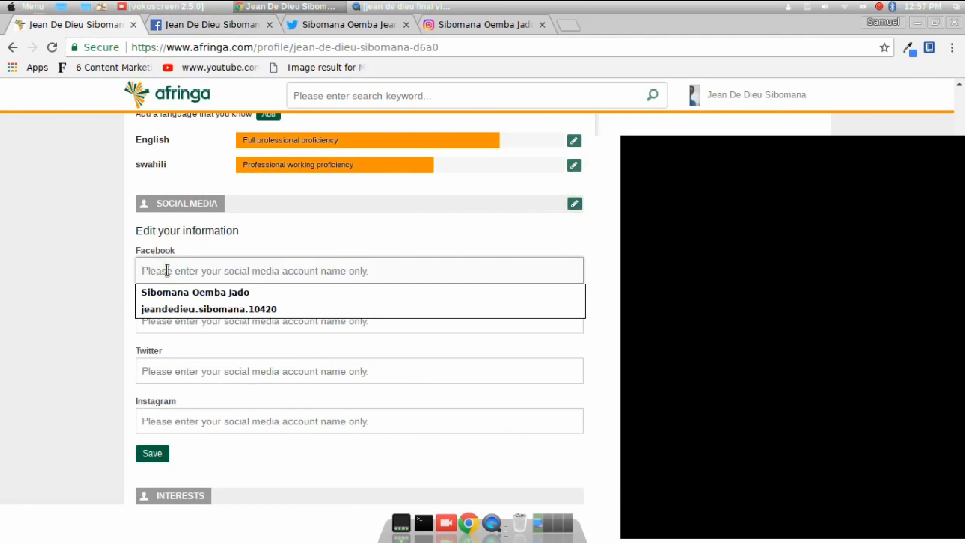
pyautogui.hotkey('ctrl', 'v')
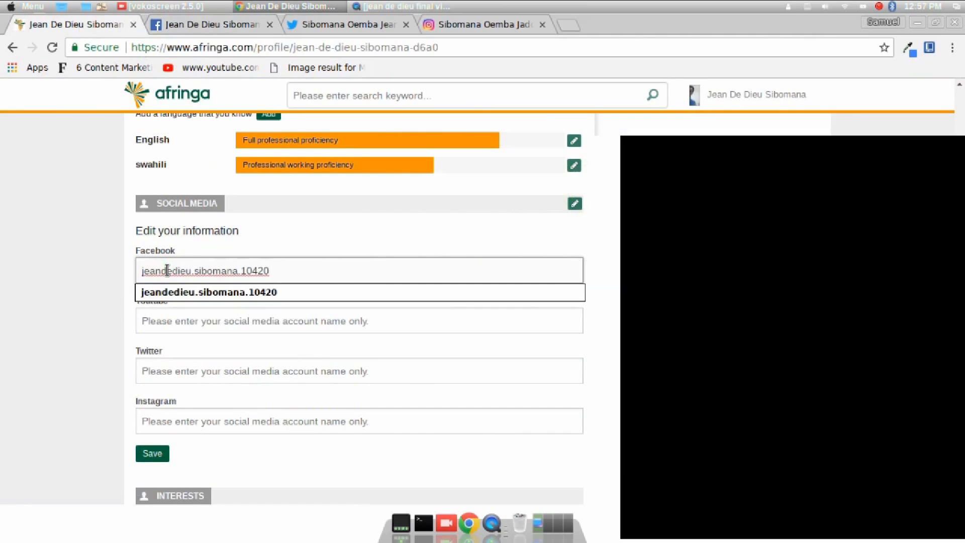
pyautogui.click(115, 302)
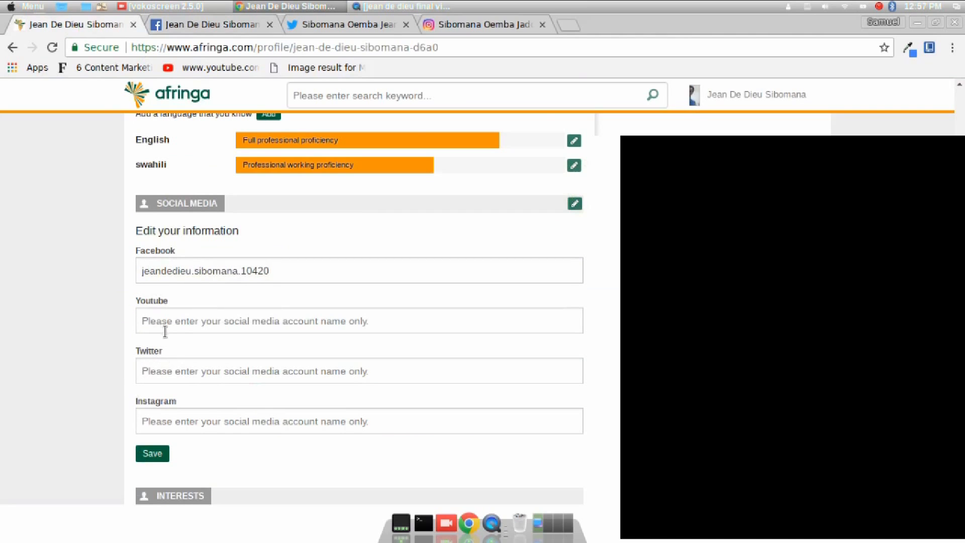
# Copy the Twitter handle from the Twitter profile URL into the Twitter field
pyautogui.click(170, 376)
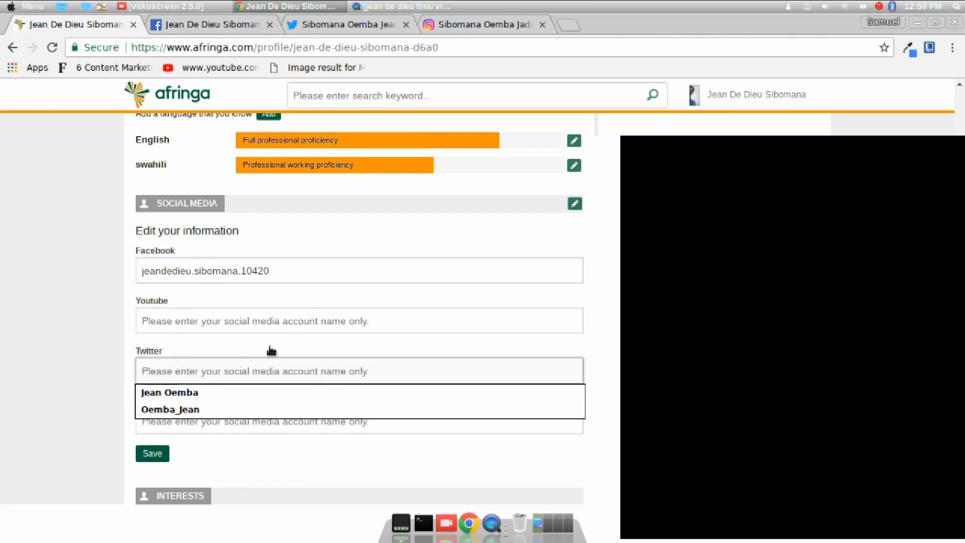
pyautogui.click(331, 23)
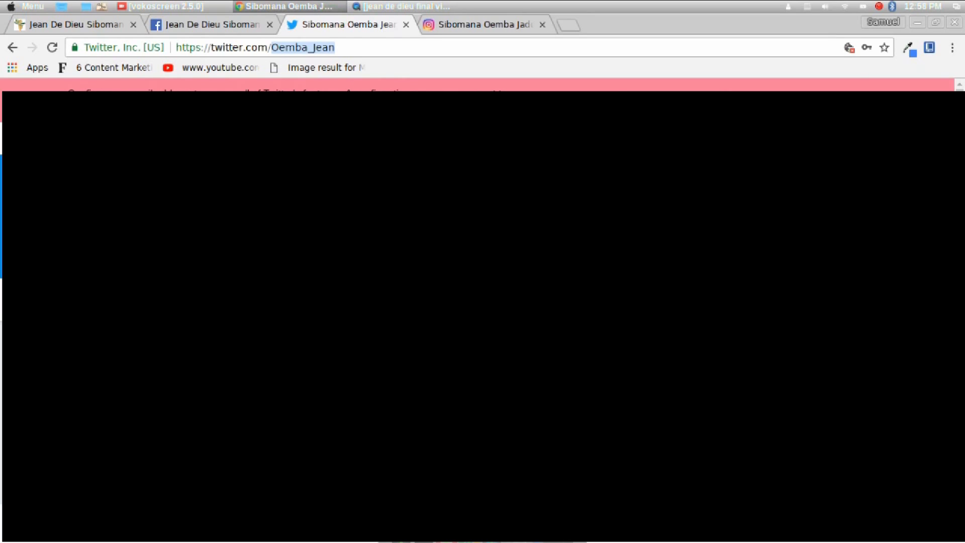
pyautogui.click(337, 47)
pyautogui.click(336, 48)
pyautogui.moveTo(336, 48); pyautogui.dragTo(272, 47)
pyautogui.hotkey('ctrl', 'c')
pyautogui.click(110, 29)
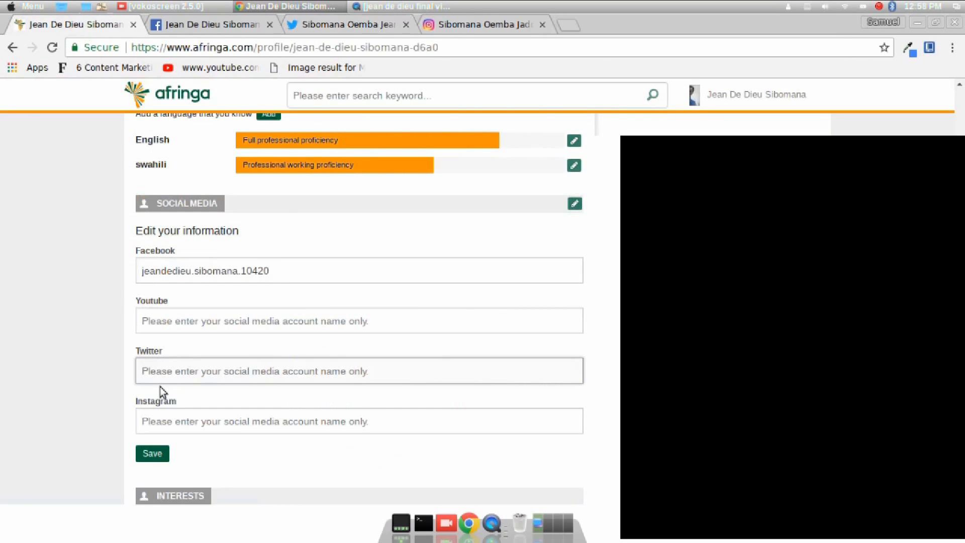
pyautogui.hotkey('ctrl', 'v')
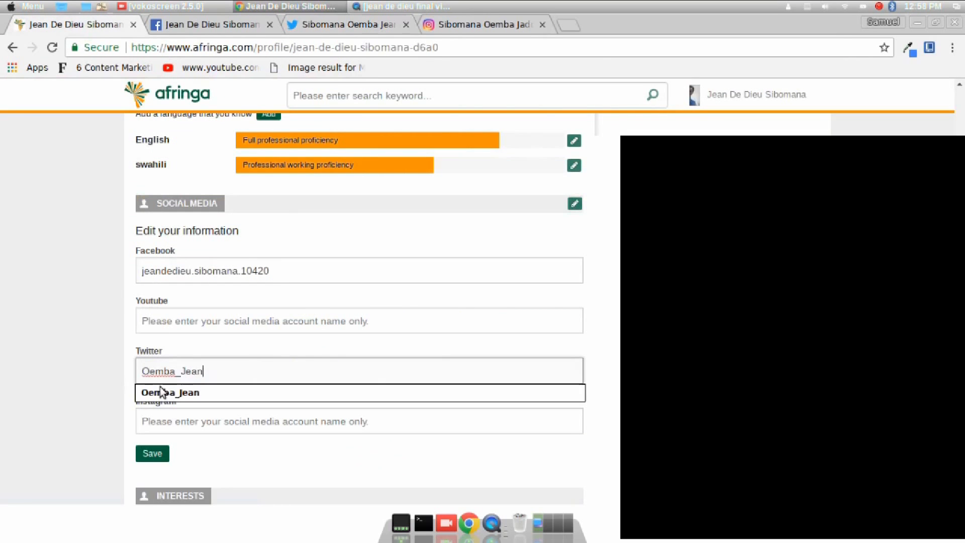
pyautogui.click(121, 394)
# Copy the Instagram handle from the Instagram profile URL into the Instagram field
pyautogui.click(171, 428)
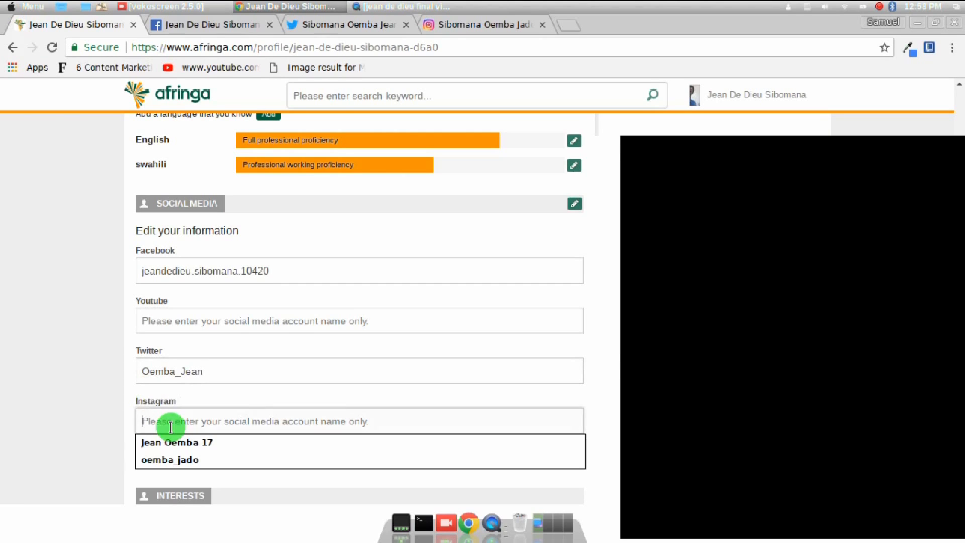
pyautogui.click(488, 23)
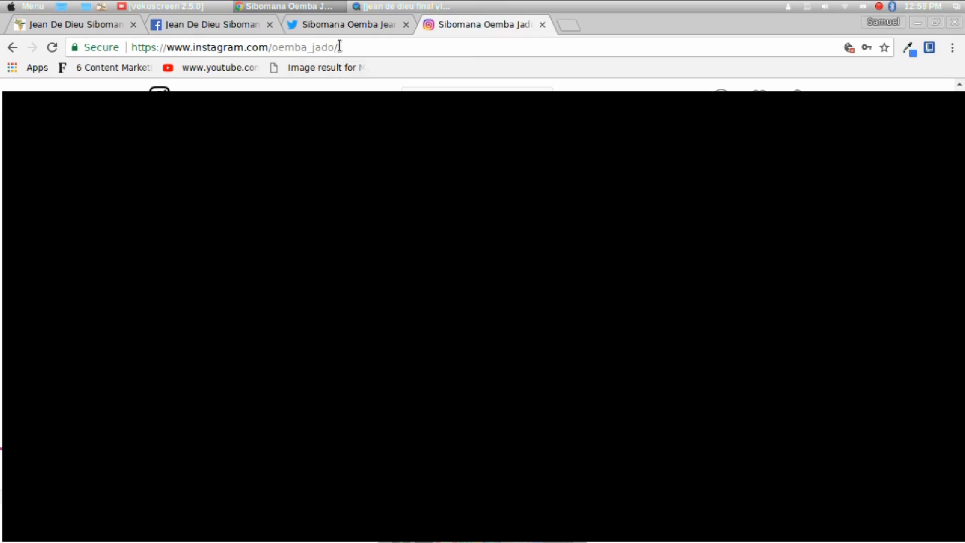
pyautogui.moveTo(339, 47); pyautogui.dragTo(273, 43)
pyautogui.hotkey('ctrl', 'c')
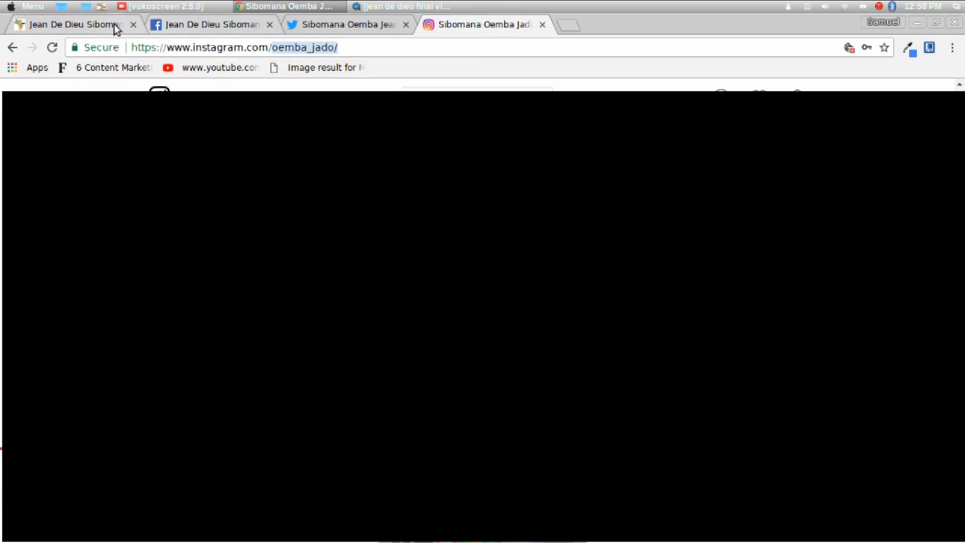
pyautogui.click(89, 24)
pyautogui.hotkey('ctrl', 'v')
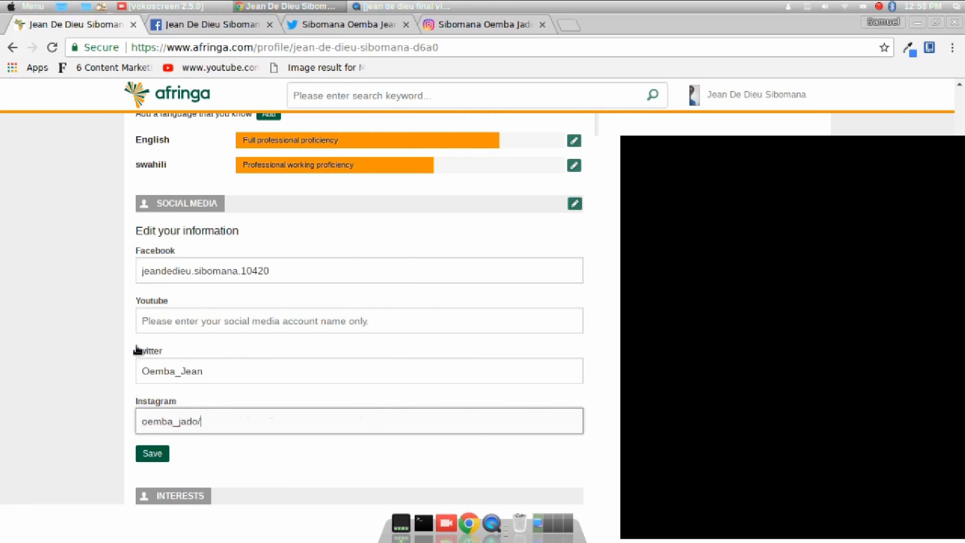
pyautogui.click(210, 457)
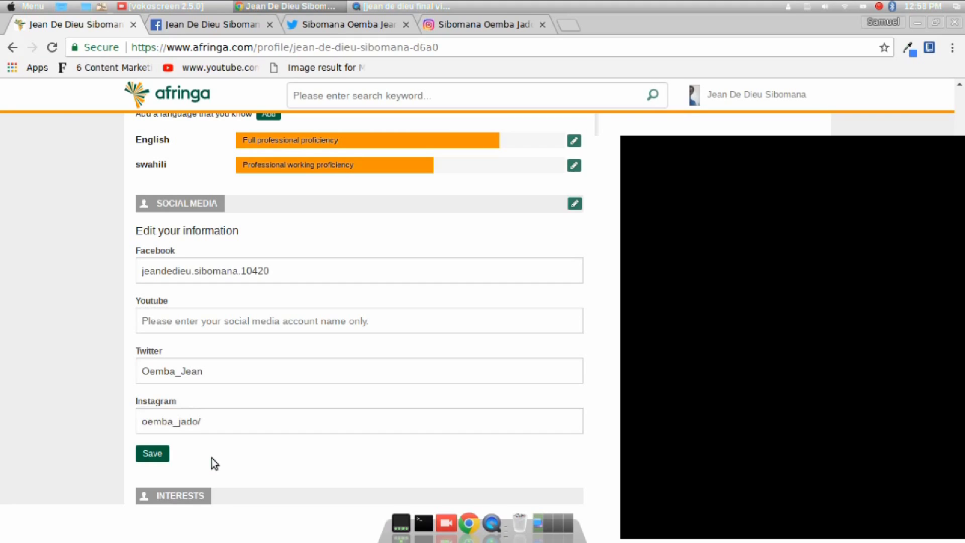
# Save the Facebook, Twitter and Instagram links, then stop the vokoscreen recording
pyautogui.click(150, 459)
pyautogui.click(140, 457)
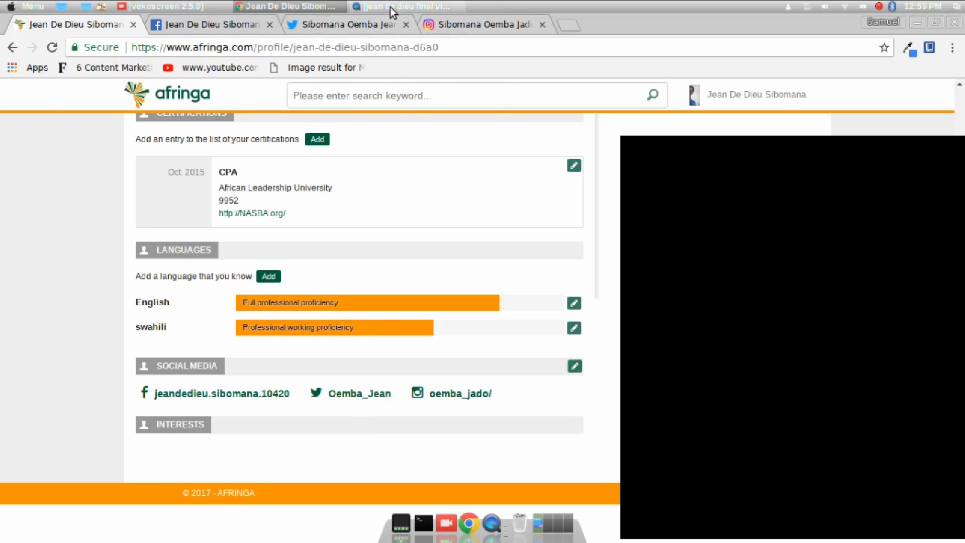
pyautogui.moveTo(390, 10)
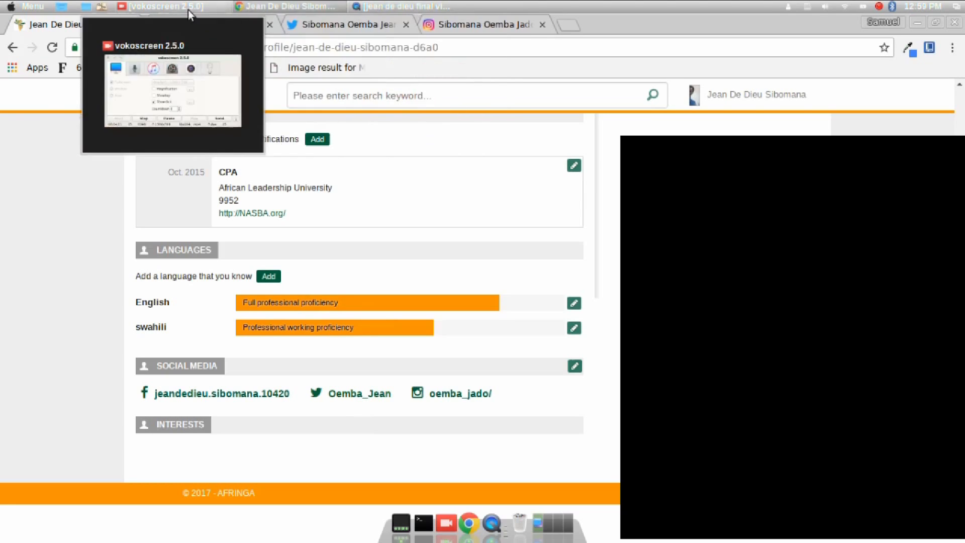
pyautogui.click(170, 6)
pyautogui.click(584, 206)
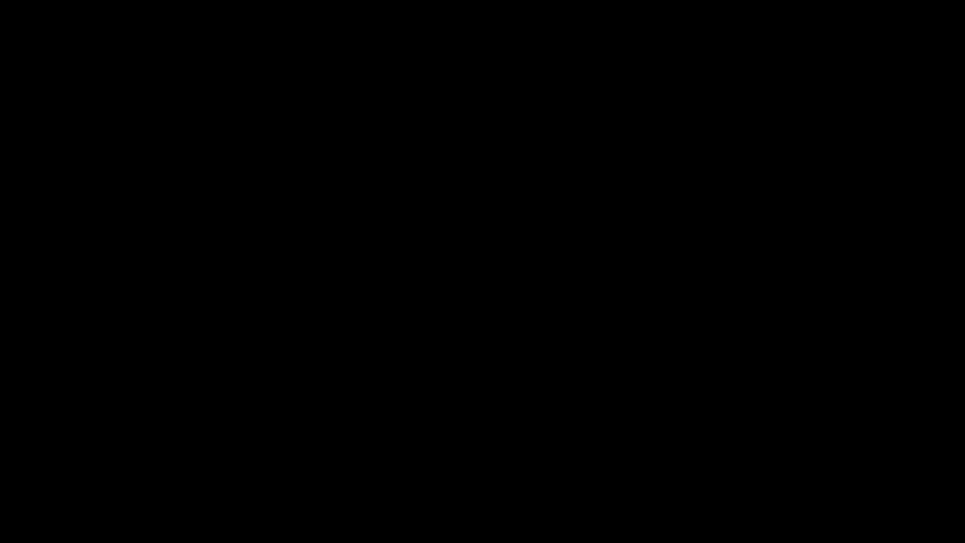